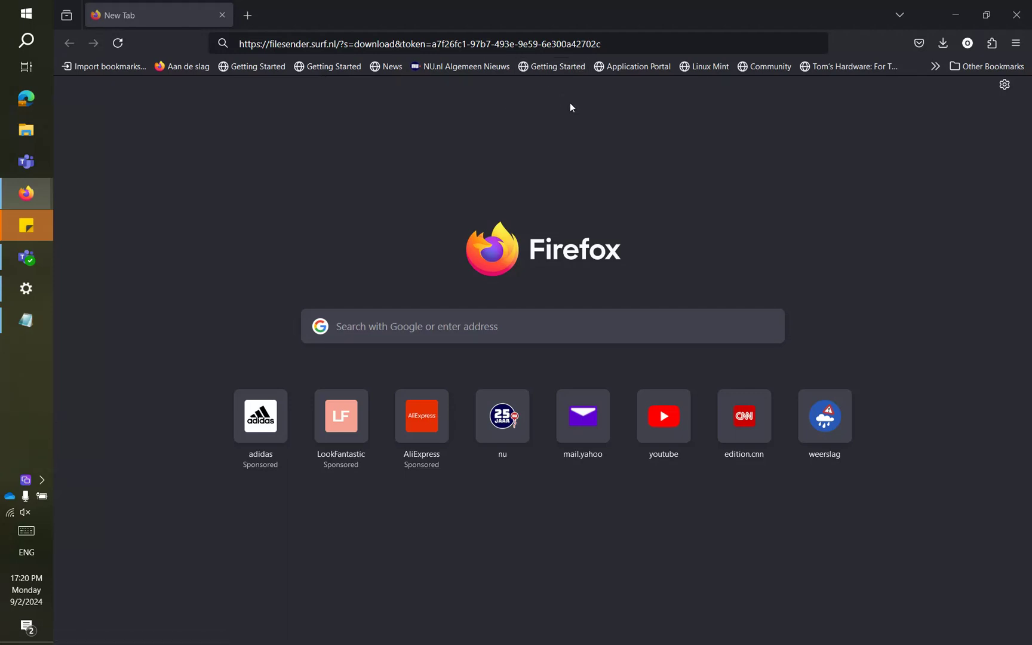
Load the SURF FileSender link and start downloading Fontys NX2312 installer.zip
{"action": "left_click", "coordinate": [626, 43]}
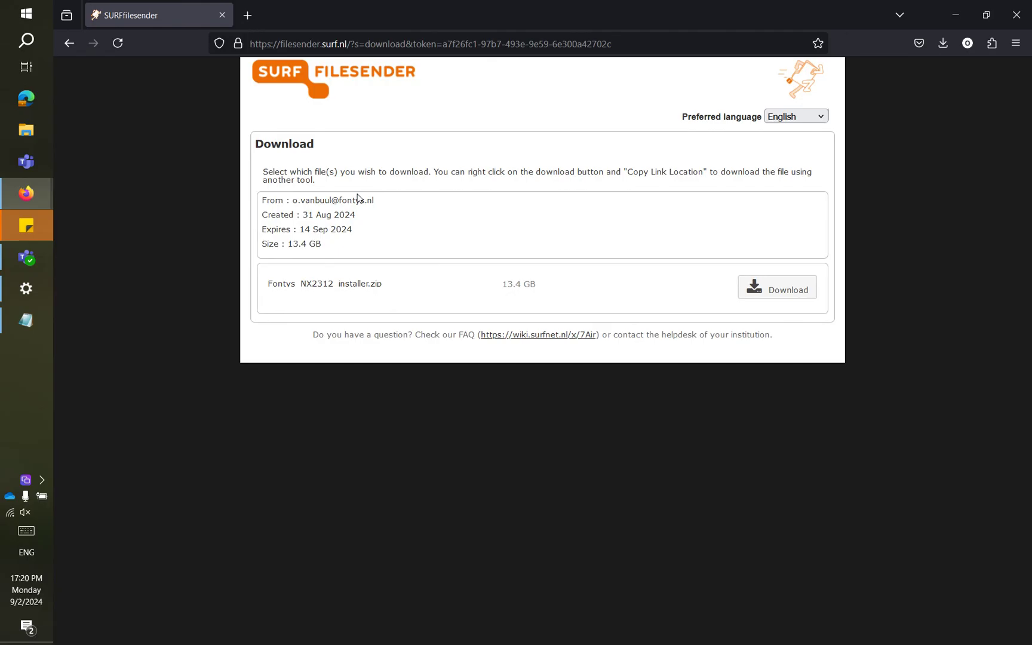
{"action": "left_click", "coordinate": [788, 291]}
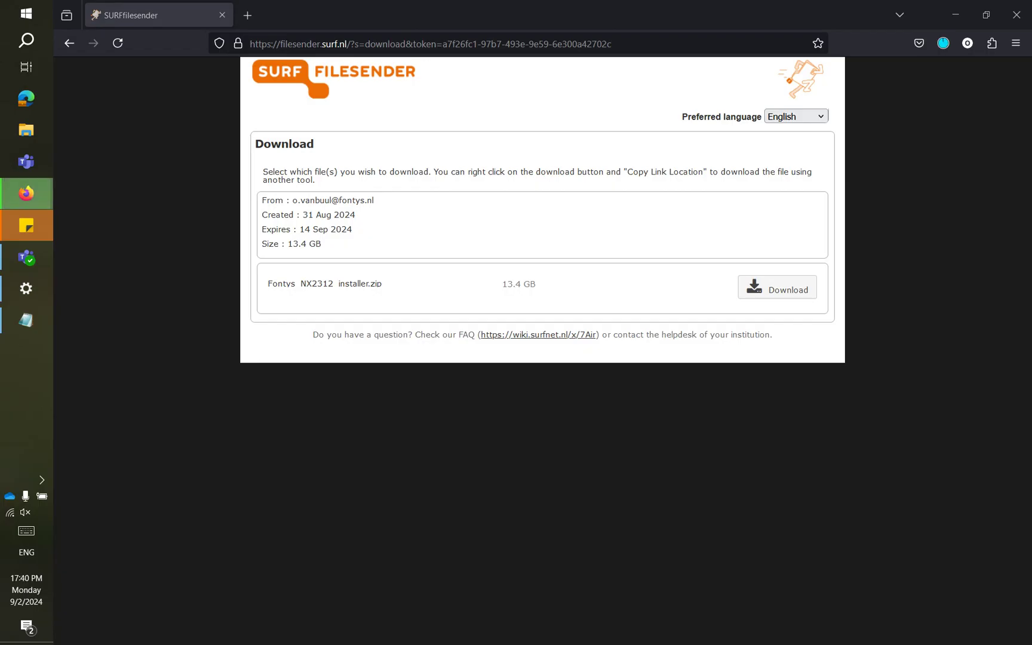
Show the finished 13.4 GB Fontys_NX2312_installer.zip in its Downloads folder
{"action": "left_click", "coordinate": [942, 44]}
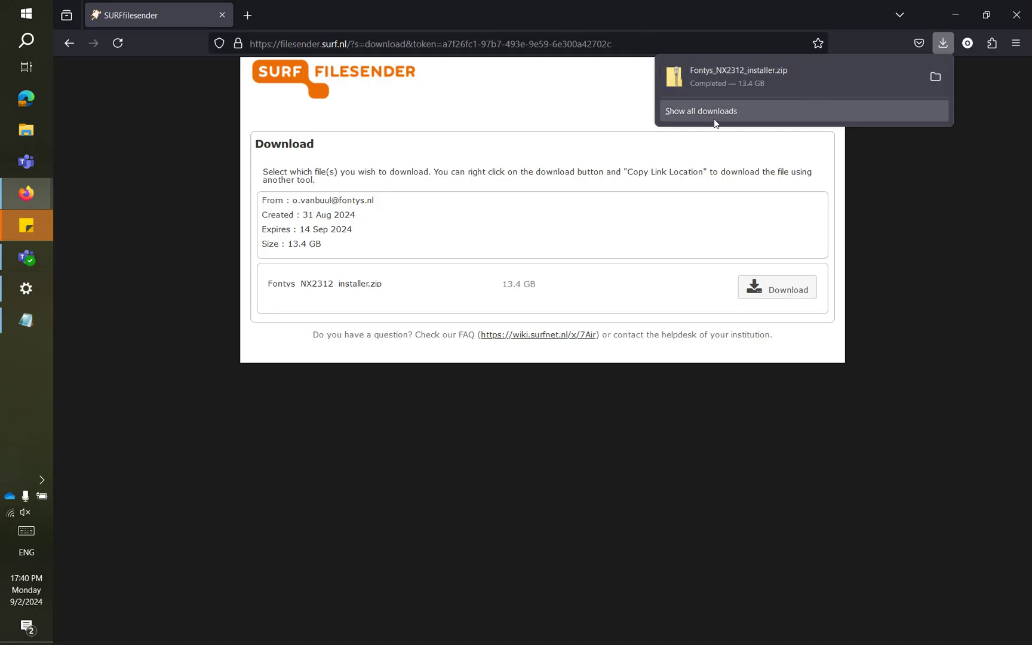
{"action": "left_click", "coordinate": [936, 77]}
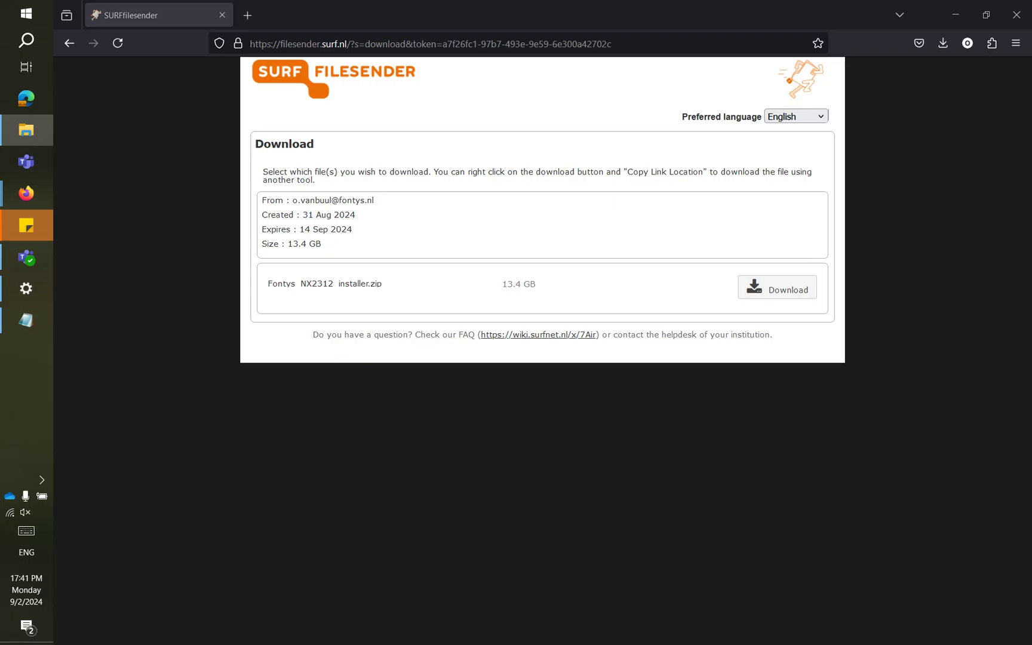
Scroll the VirusTotal vendor list for install_NX_2312_complete.exe, which 4 of 73 flag
{"action": "left_click_drag", "start_coordinate": [445, 0], "coordinate": [448, 116]}
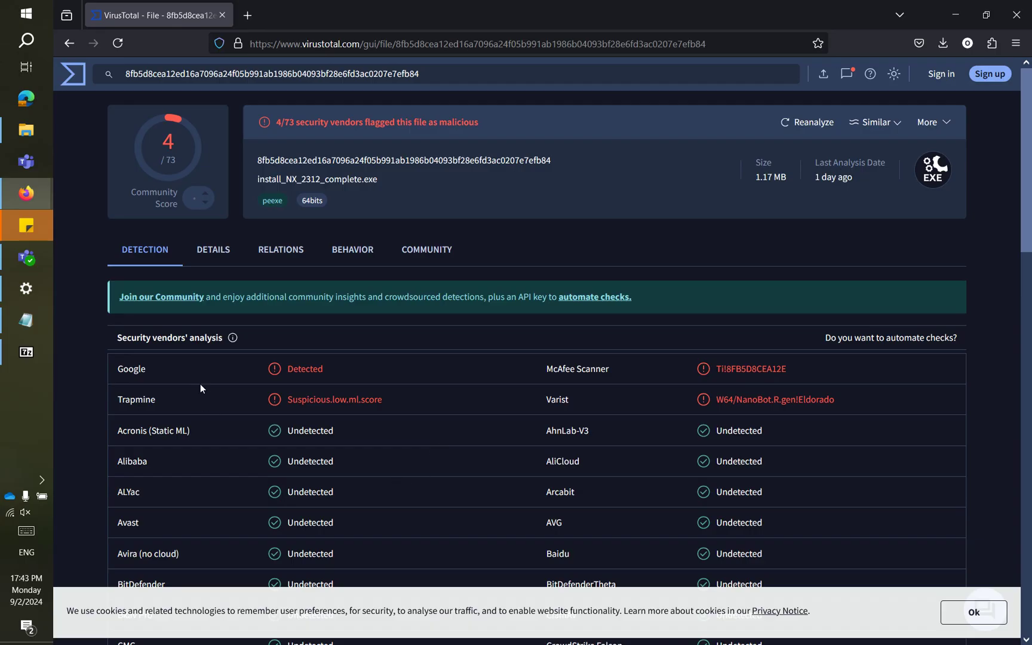
{"action": "scroll", "coordinate": [368, 453], "scroll_direction": "down", "scroll_amount": 2}
{"action": "scroll", "coordinate": [368, 458], "scroll_direction": "down", "scroll_amount": 3}
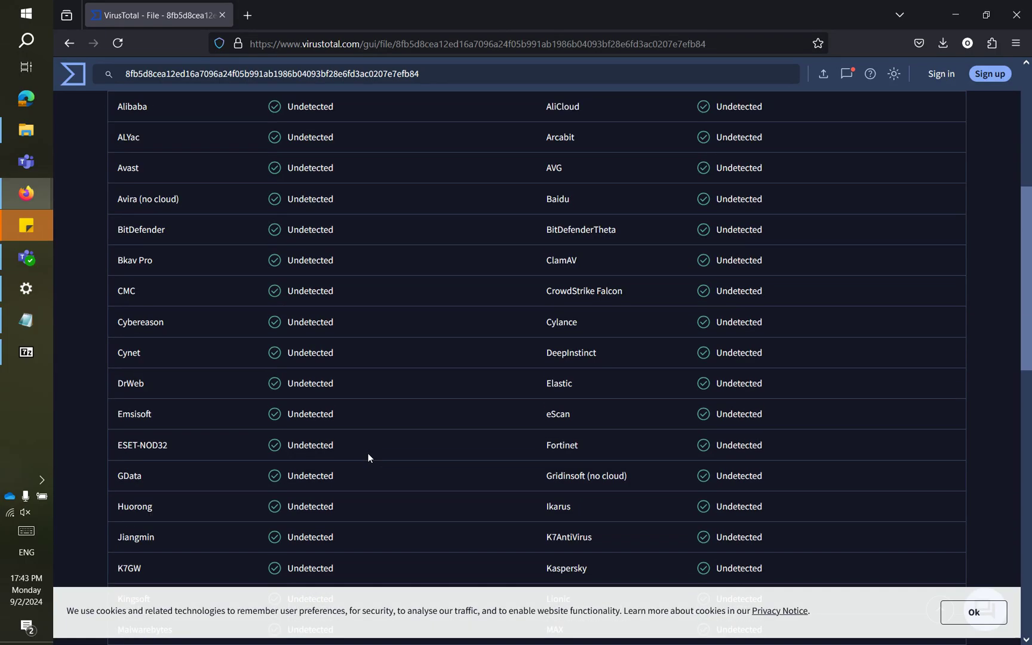
{"action": "scroll", "coordinate": [368, 458], "scroll_direction": "down", "scroll_amount": 4}
{"action": "scroll", "coordinate": [368, 458], "scroll_direction": "up", "scroll_amount": 4}
{"action": "scroll", "coordinate": [368, 458], "scroll_direction": "up", "scroll_amount": 5}
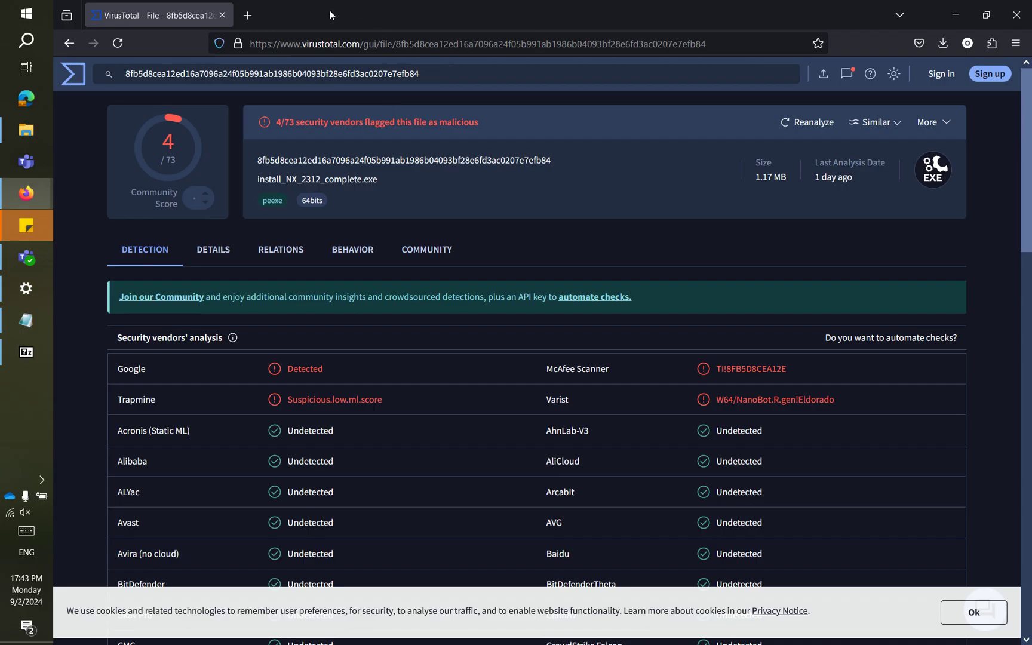
Extract Fontys_NX2312_installer.zip to the default Fontys_NX2312_installer folder in Downloads
{"action": "left_click", "coordinate": [228, 20]}
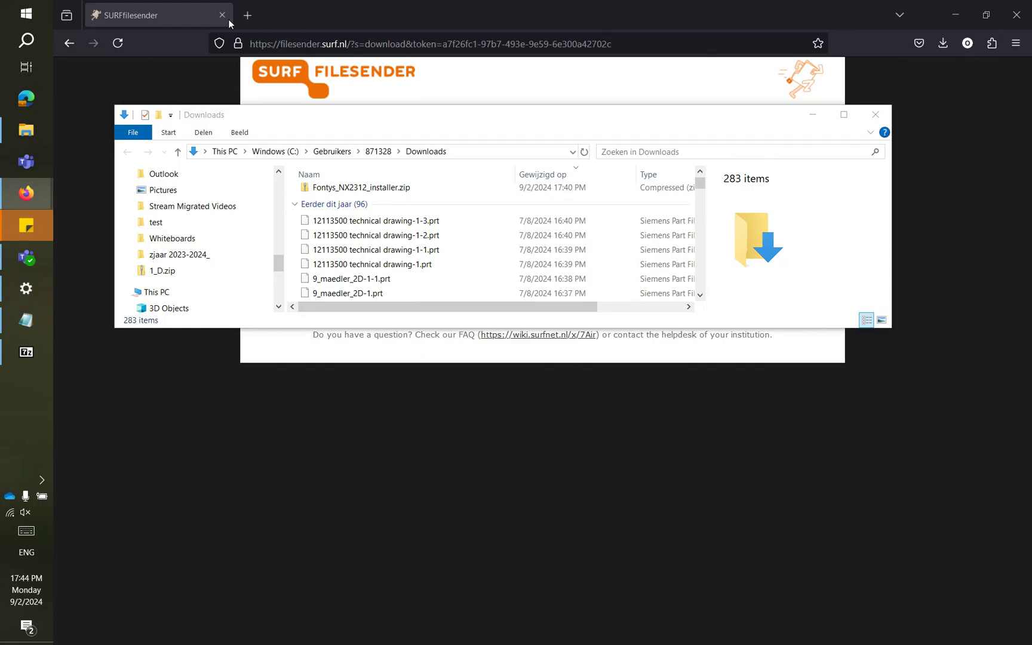
{"action": "right_click", "coordinate": [395, 196]}
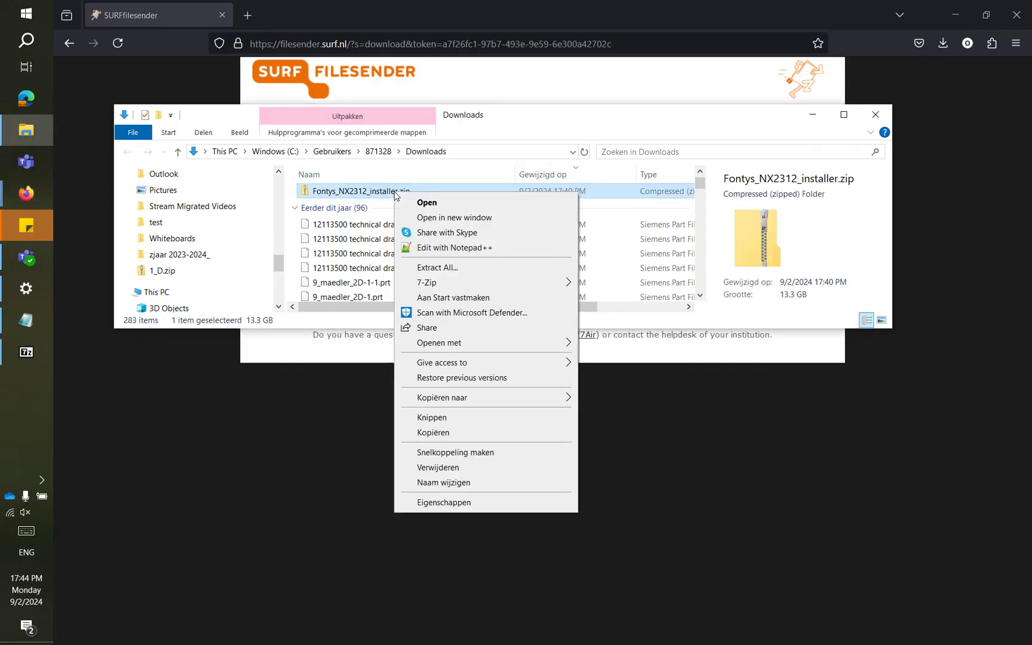
{"action": "left_click", "coordinate": [425, 268]}
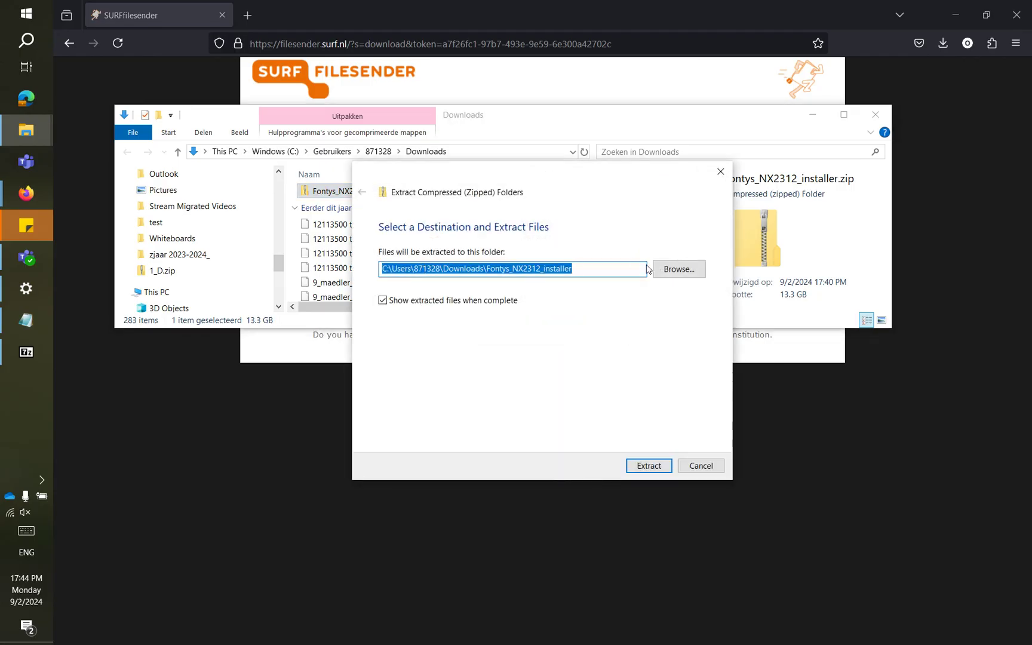
{"action": "left_click", "coordinate": [654, 469]}
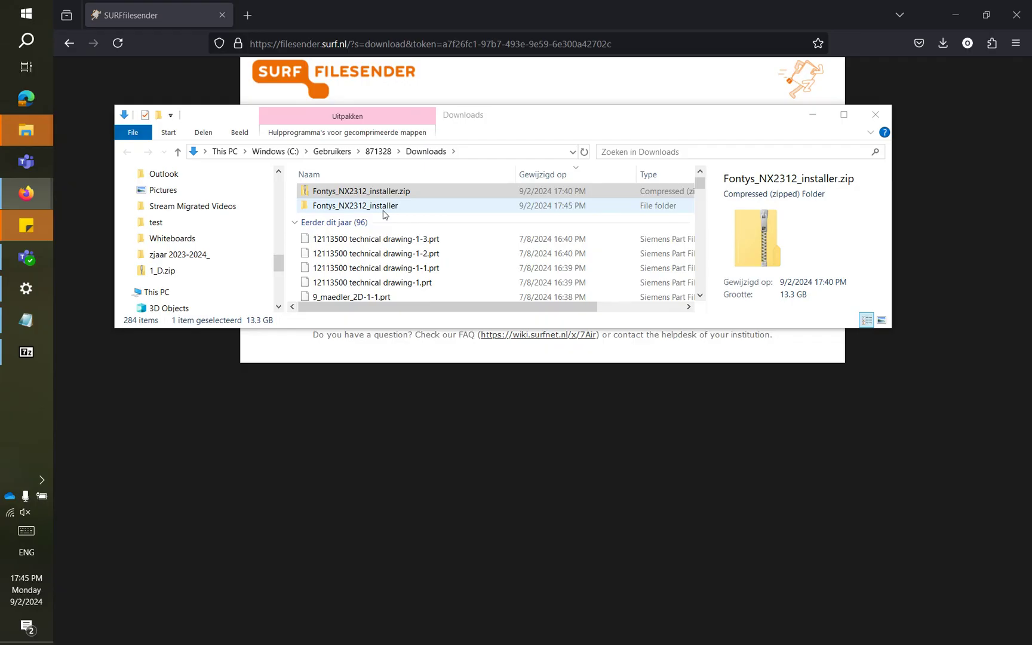
Open the Fontys_NX2312_installer folder to see FontysNX2312.7z and install_NX_2312_complete.exe
{"action": "double_click", "coordinate": [383, 207]}
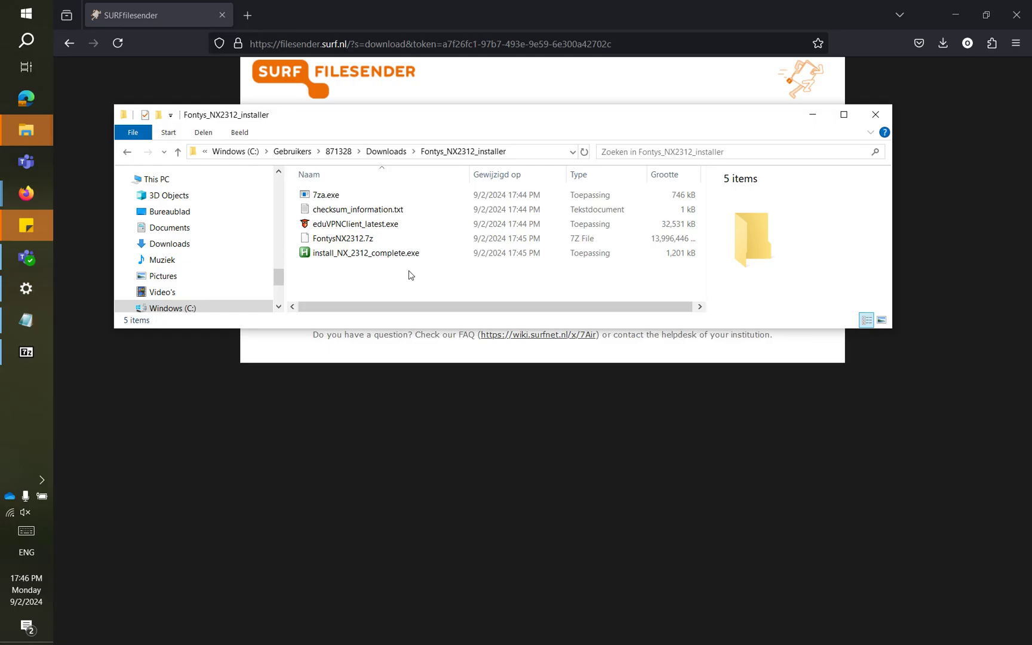
Run install_NX_2312_complete.exe as administrator, letting it past the SmartScreen warning
{"action": "right_click", "coordinate": [378, 258]}
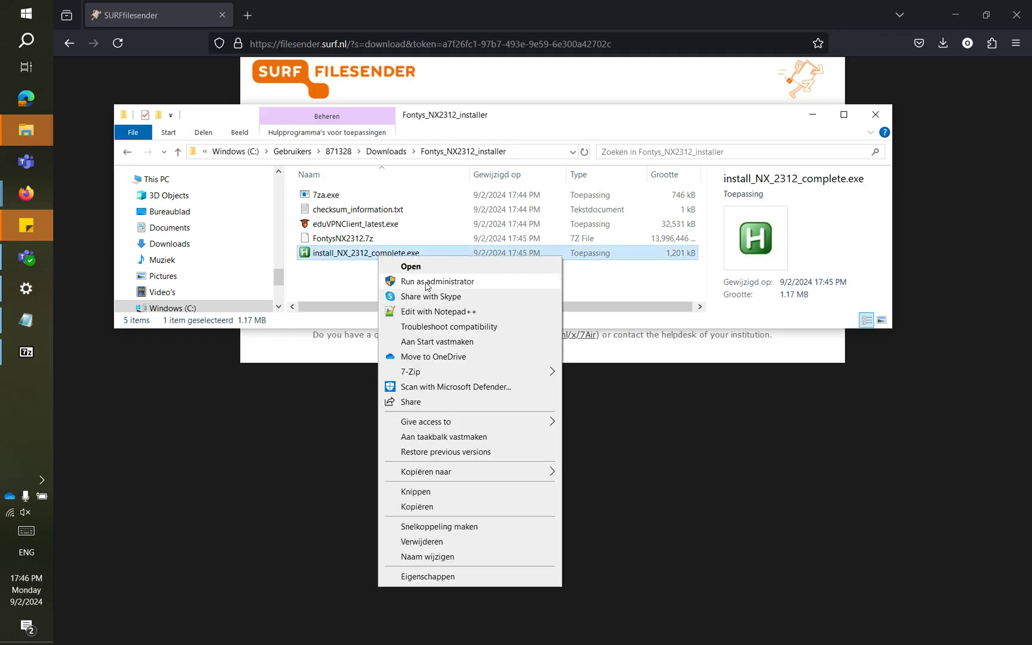
{"action": "left_click", "coordinate": [428, 281]}
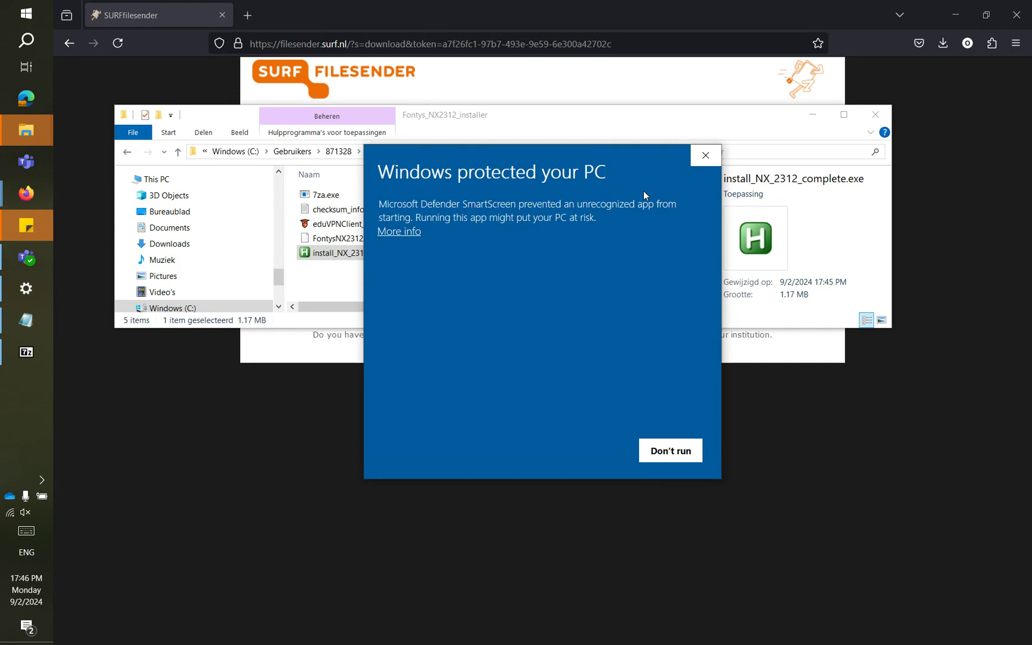
{"action": "left_click", "coordinate": [415, 234]}
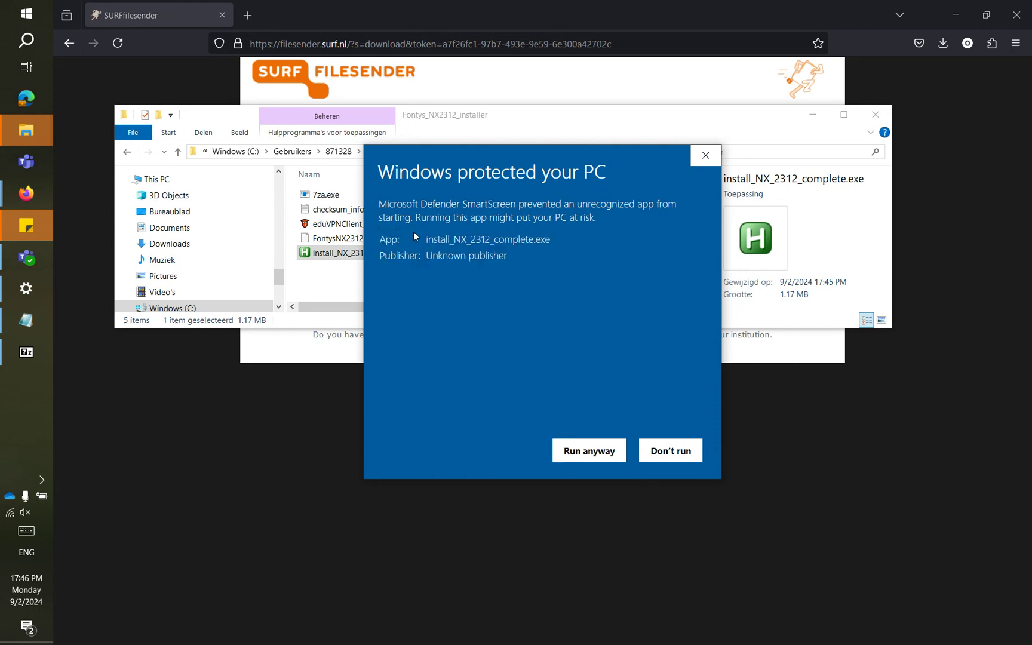
{"action": "left_click", "coordinate": [587, 452]}
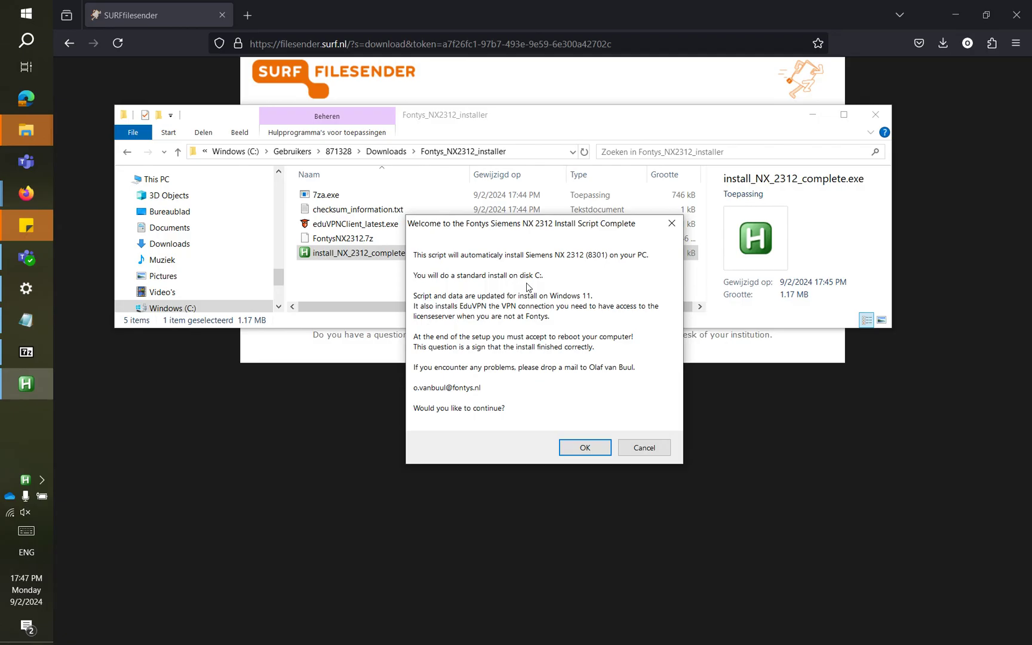
Confirm the install script's welcome prompt so FontysNX2312.7z starts extracting
{"action": "left_click", "coordinate": [584, 448]}
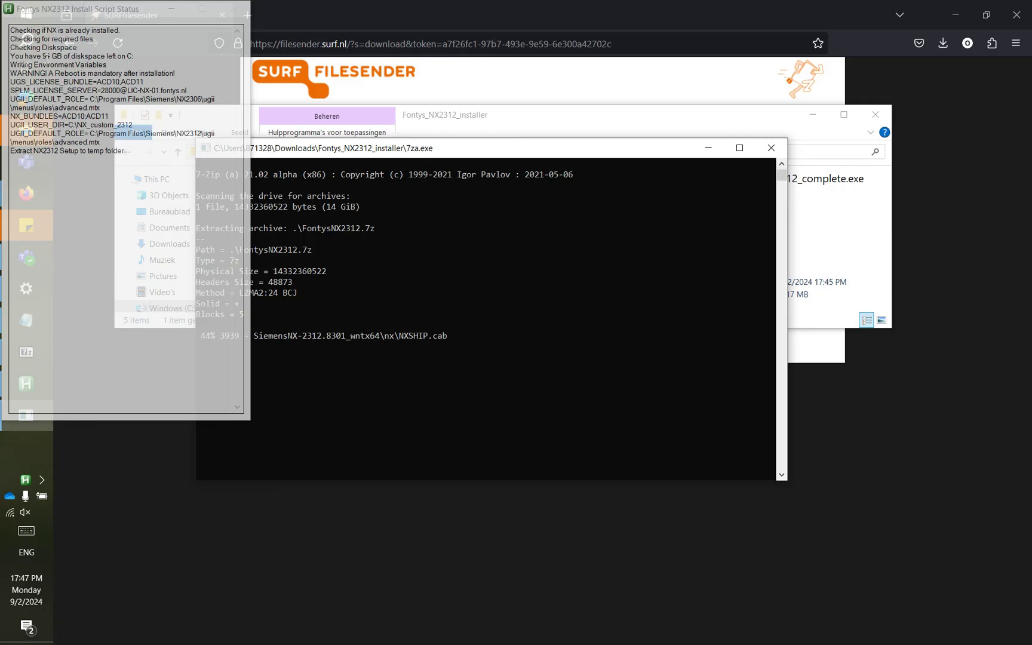
Delete Fontys_NX2312_installer.zip from the Downloads folder
{"action": "left_click", "coordinate": [674, 122]}
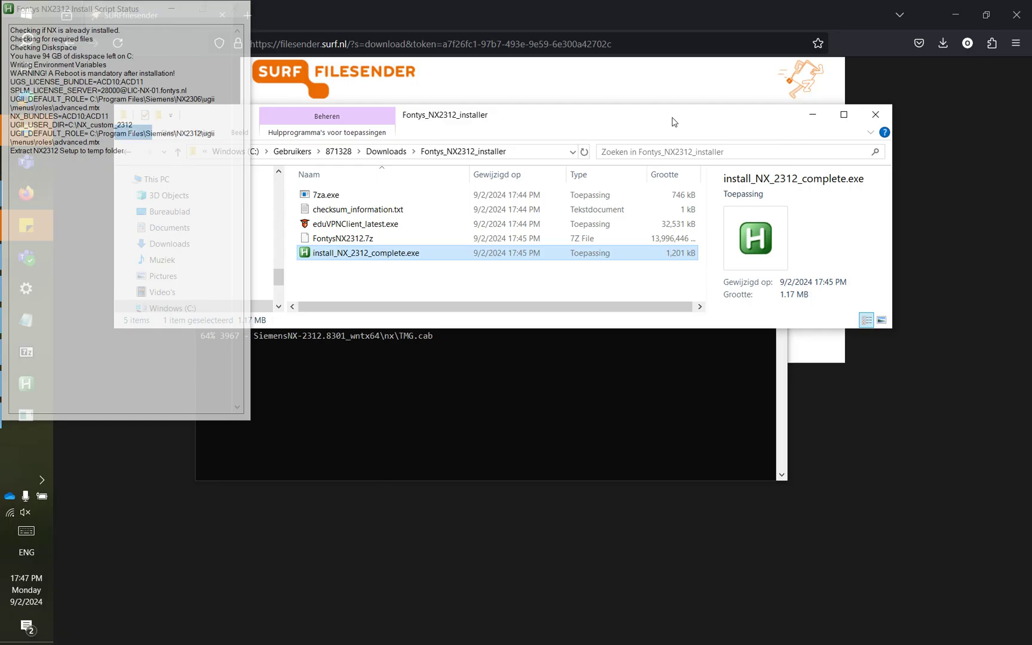
{"action": "left_click", "coordinate": [387, 153]}
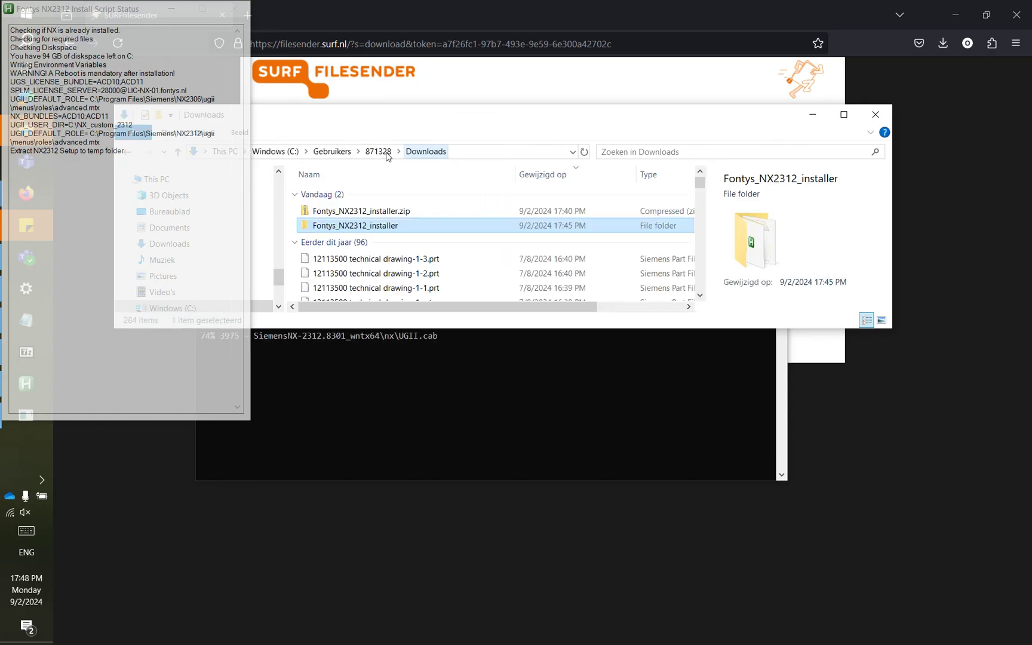
{"action": "left_click", "coordinate": [383, 212]}
{"action": "right_click", "coordinate": [383, 212]}
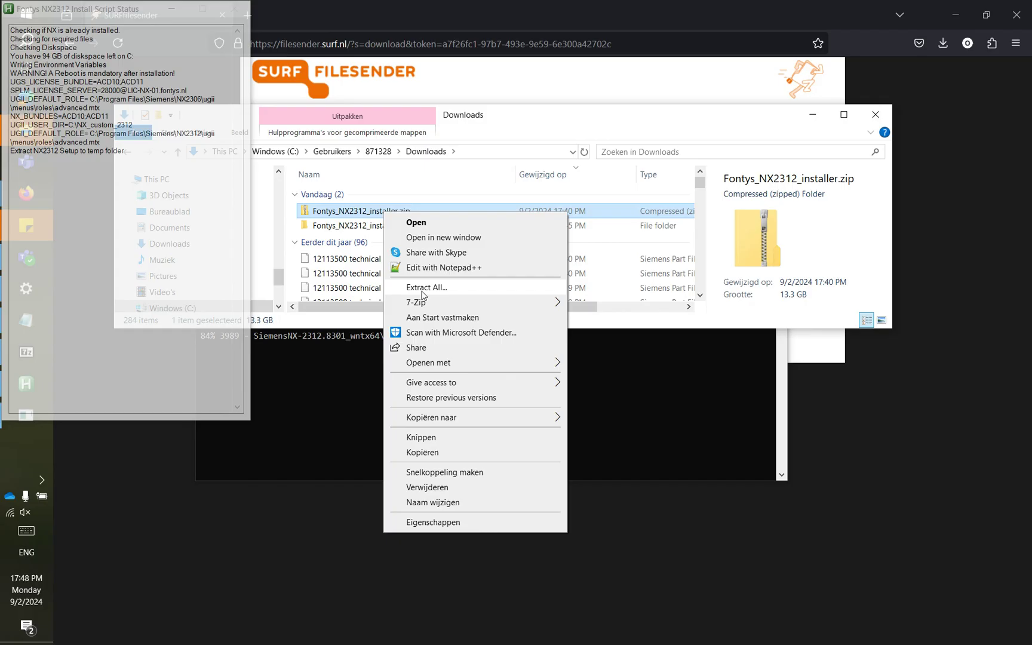
{"action": "left_click", "coordinate": [468, 493]}
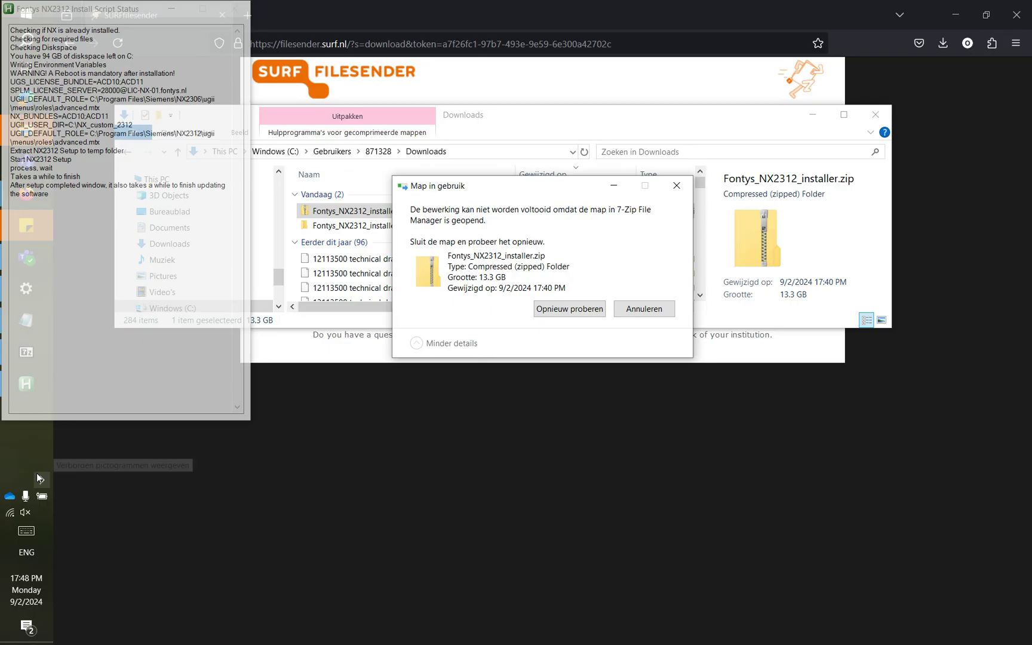
Close the 7-Zip window holding the zip and retry the deletion
{"action": "left_click_drag", "start_coordinate": [132, 13], "coordinate": [207, 118]}
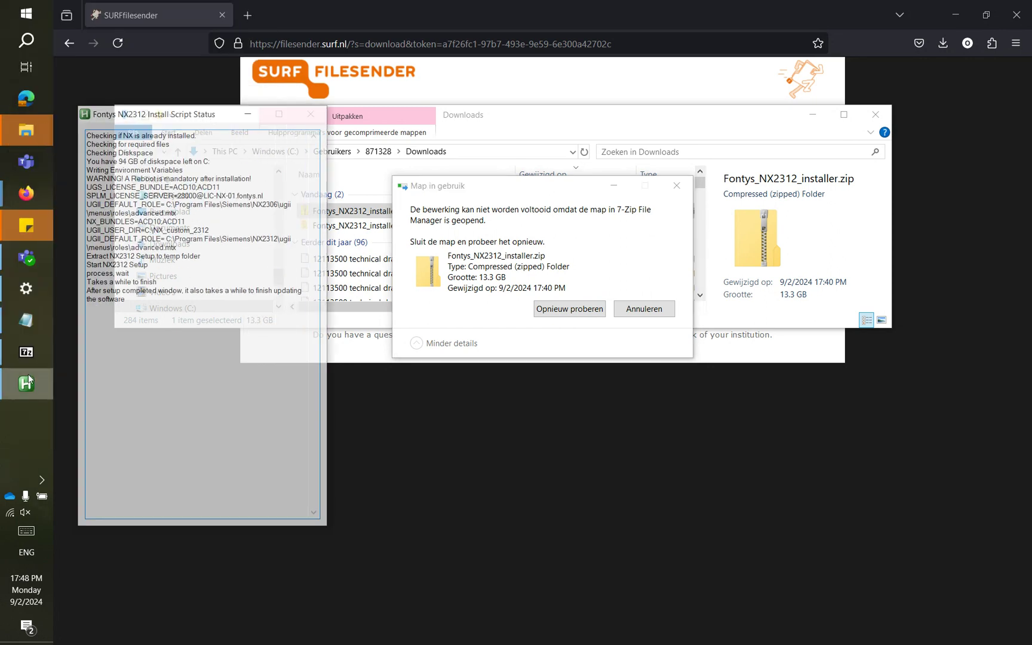
{"action": "left_click", "coordinate": [24, 354]}
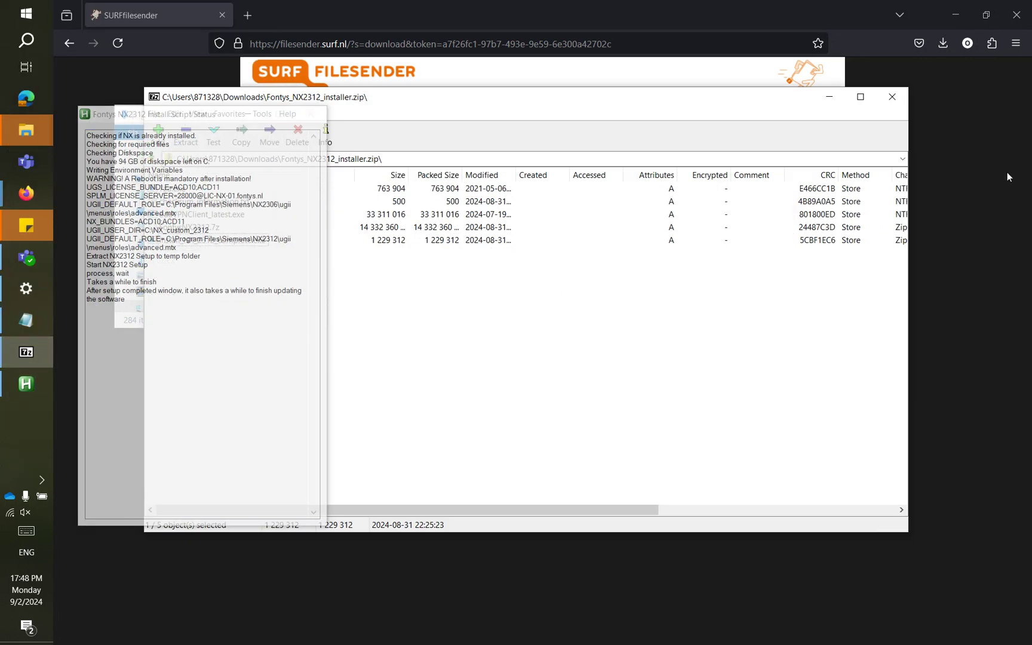
{"action": "left_click", "coordinate": [893, 97]}
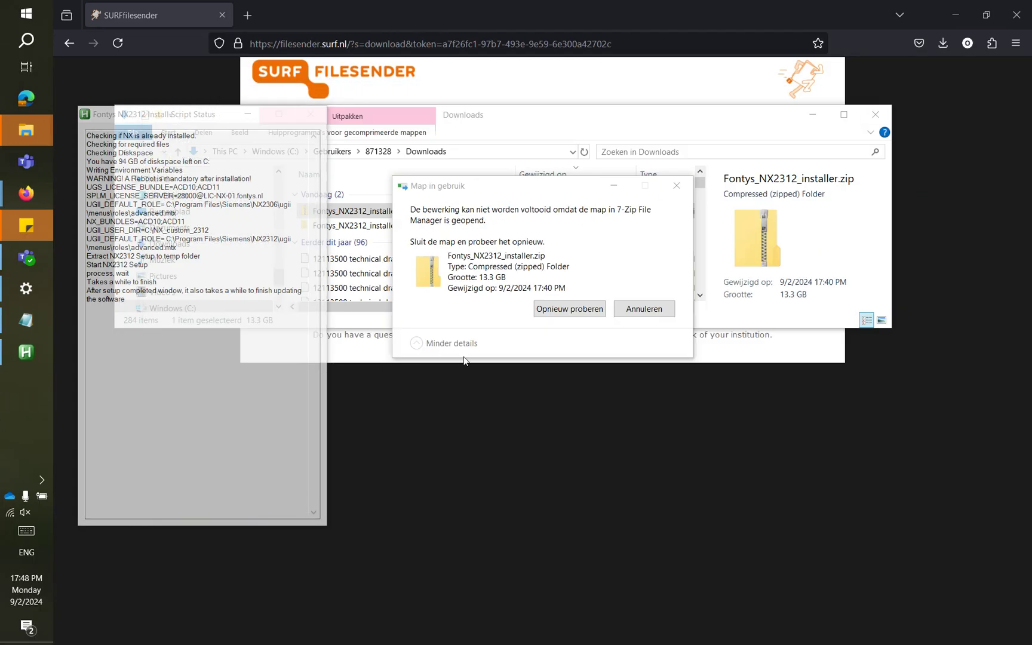
{"action": "left_click", "coordinate": [571, 310]}
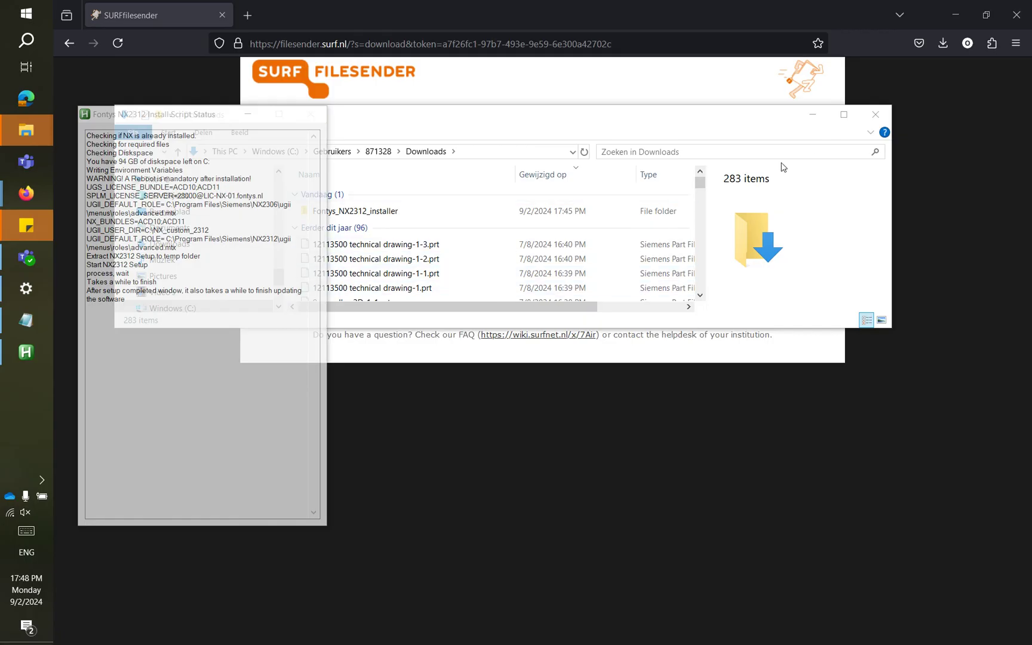
Wait for Siemens NX setup to finish and acknowledge 'Setup completed successfully'
{"action": "left_click", "coordinate": [813, 115]}
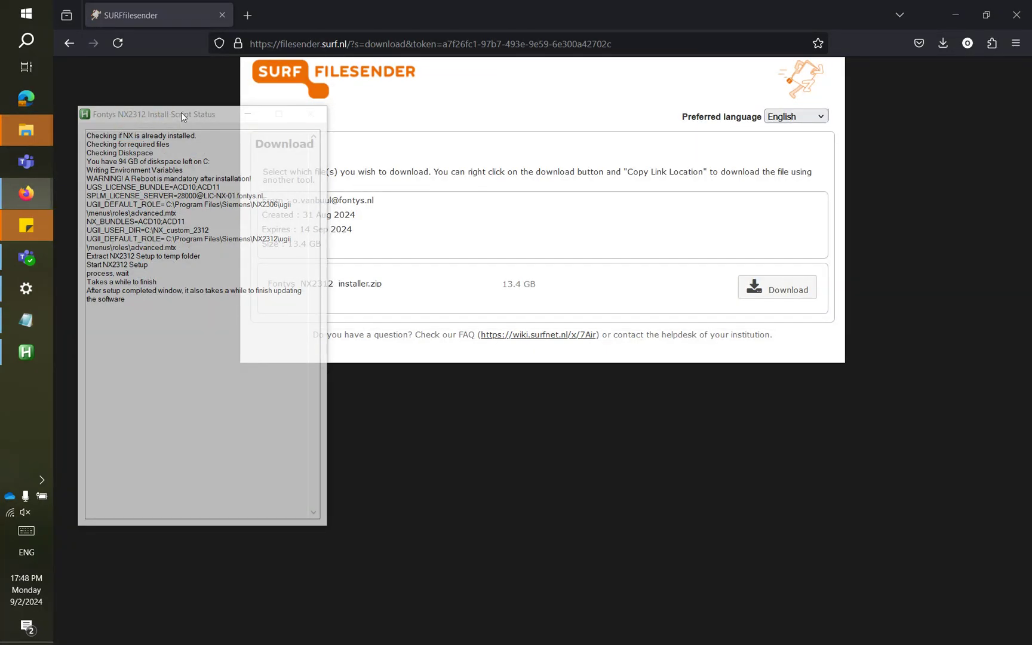
{"action": "left_click_drag", "start_coordinate": [180, 113], "coordinate": [156, 15]}
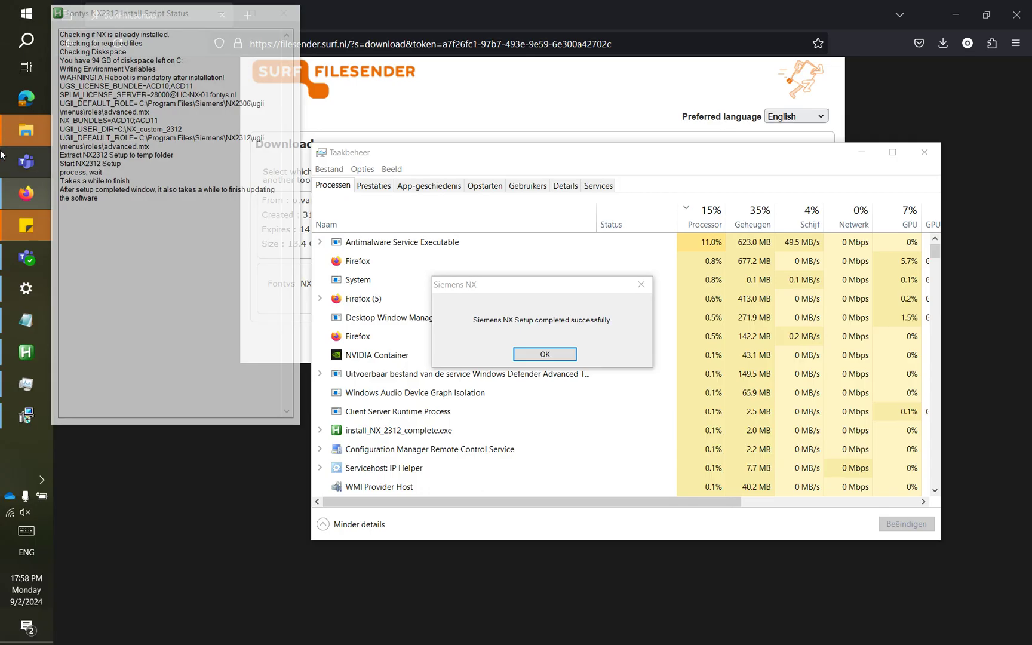
{"action": "left_click", "coordinate": [545, 356]}
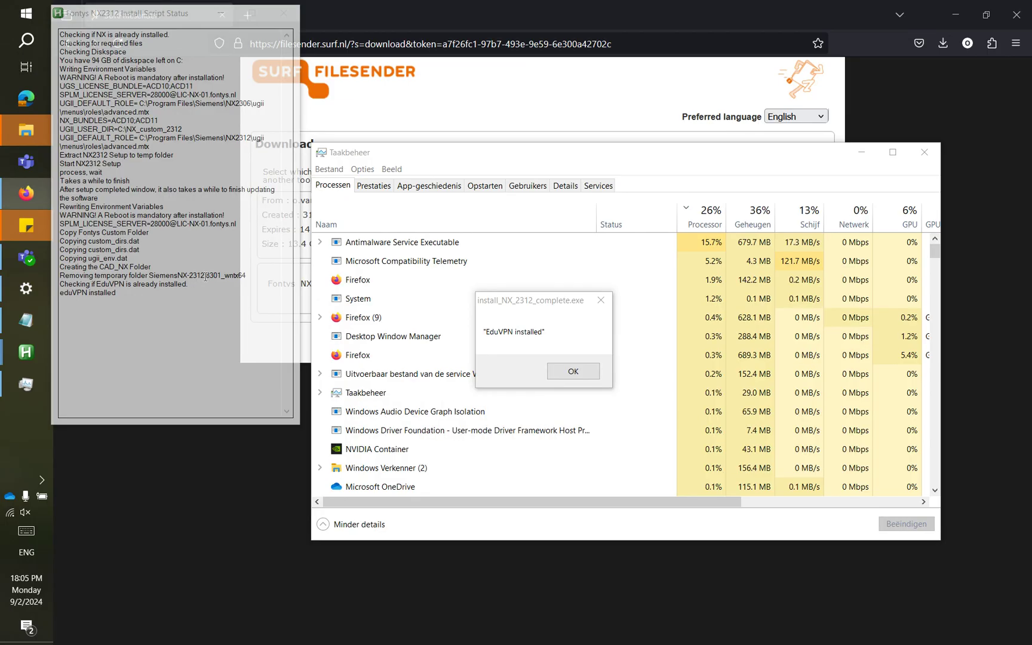
Acknowledge the 'EduVPN installed' message to reach the final reboot notice
{"action": "left_click", "coordinate": [573, 372]}
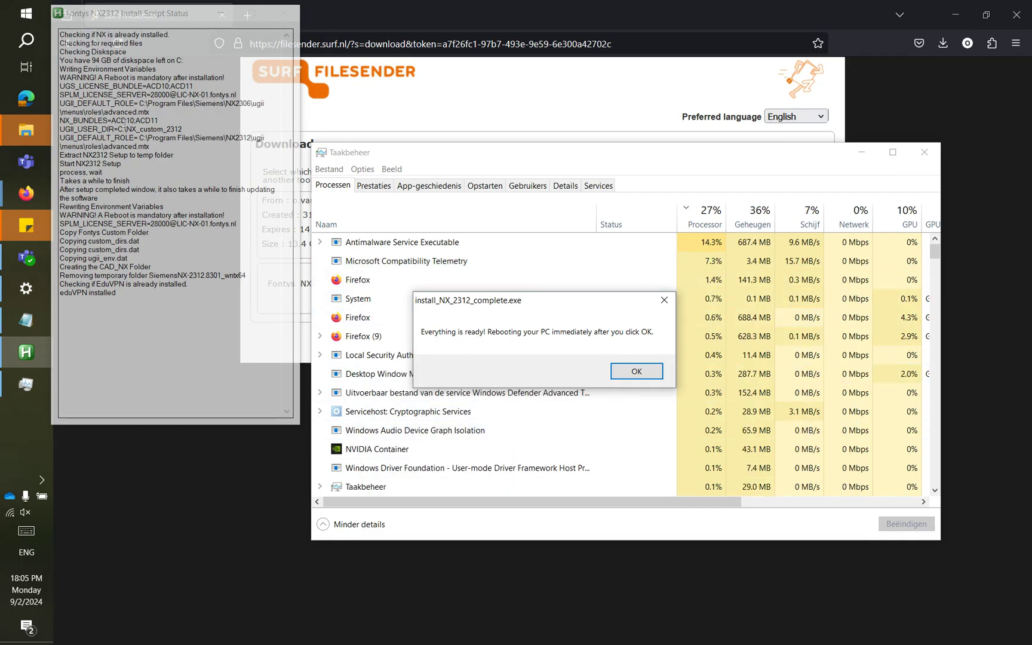
Launch the eduVPN Client from the Start menu search
{"action": "left_click", "coordinate": [26, 14]}
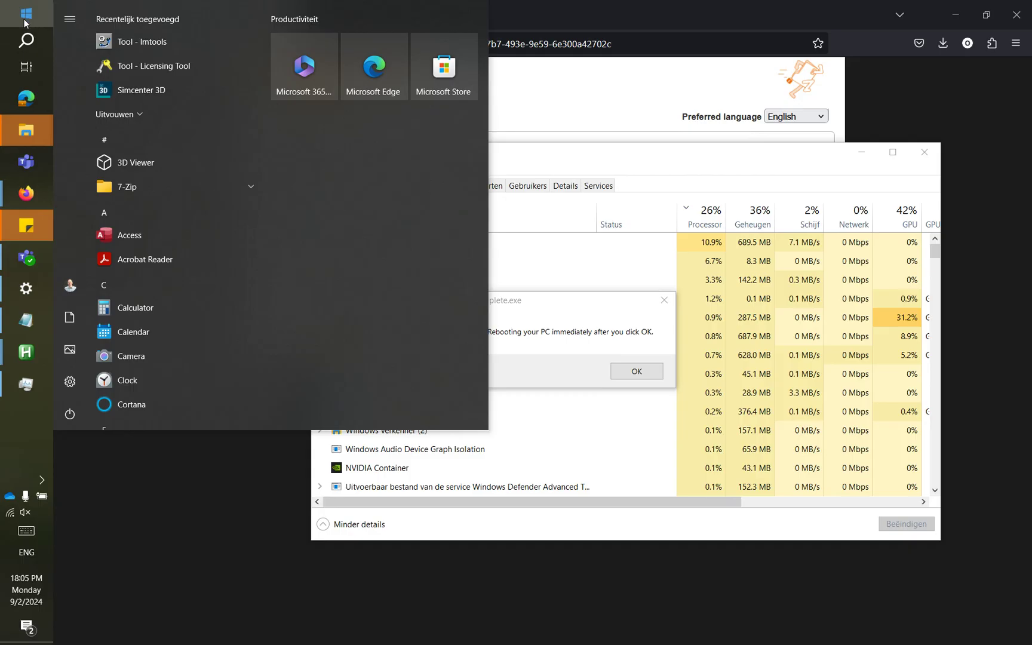
{"action": "type", "text": "ed"}
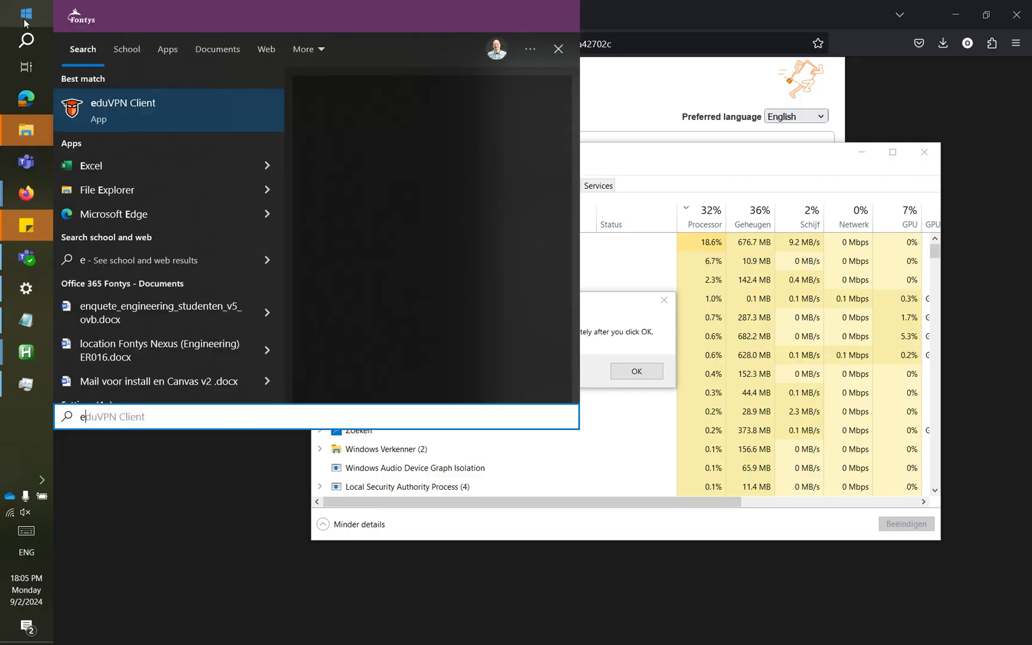
{"action": "left_click", "coordinate": [417, 154]}
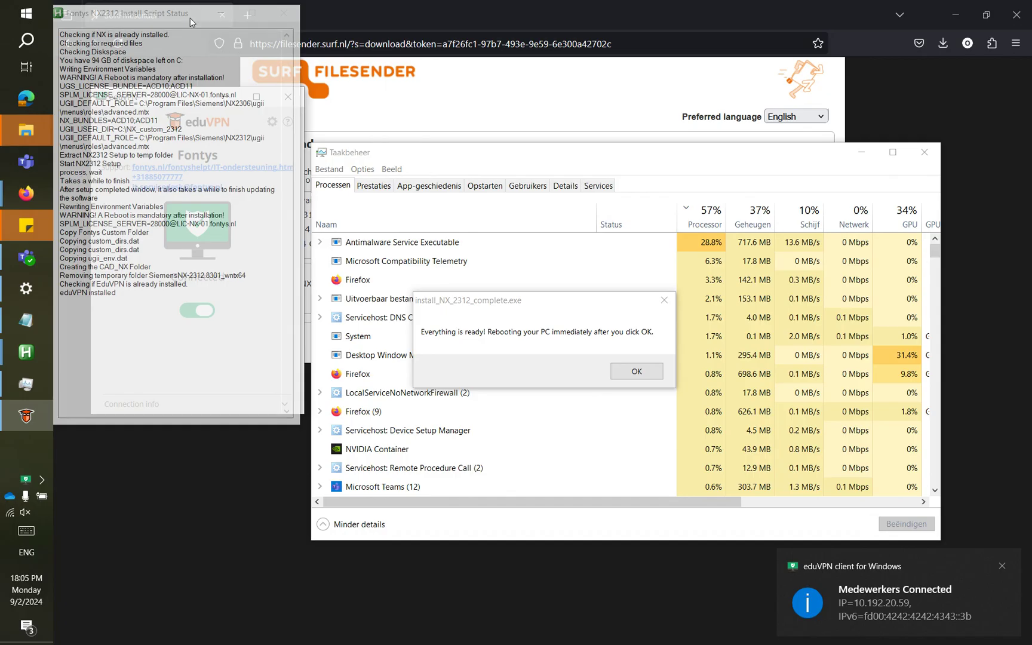
Arrange the eduVPN window at screen centre and the install script log window above it
{"action": "left_click_drag", "start_coordinate": [193, 22], "coordinate": [213, 185]}
{"action": "left_click_drag", "start_coordinate": [197, 103], "coordinate": [483, 91]}
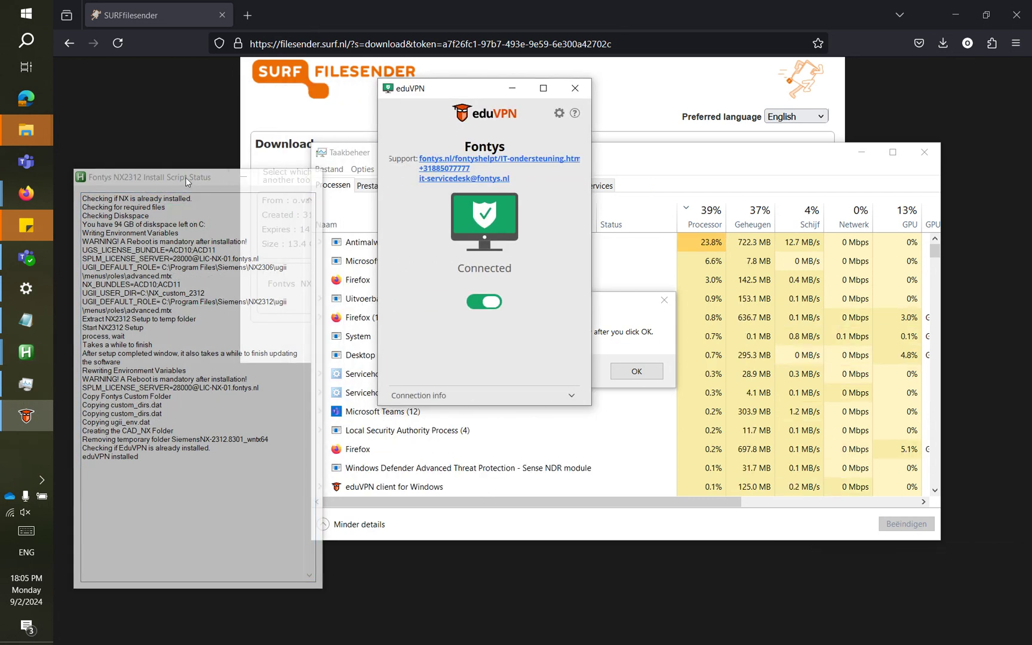
{"action": "left_click_drag", "start_coordinate": [186, 178], "coordinate": [179, 88]}
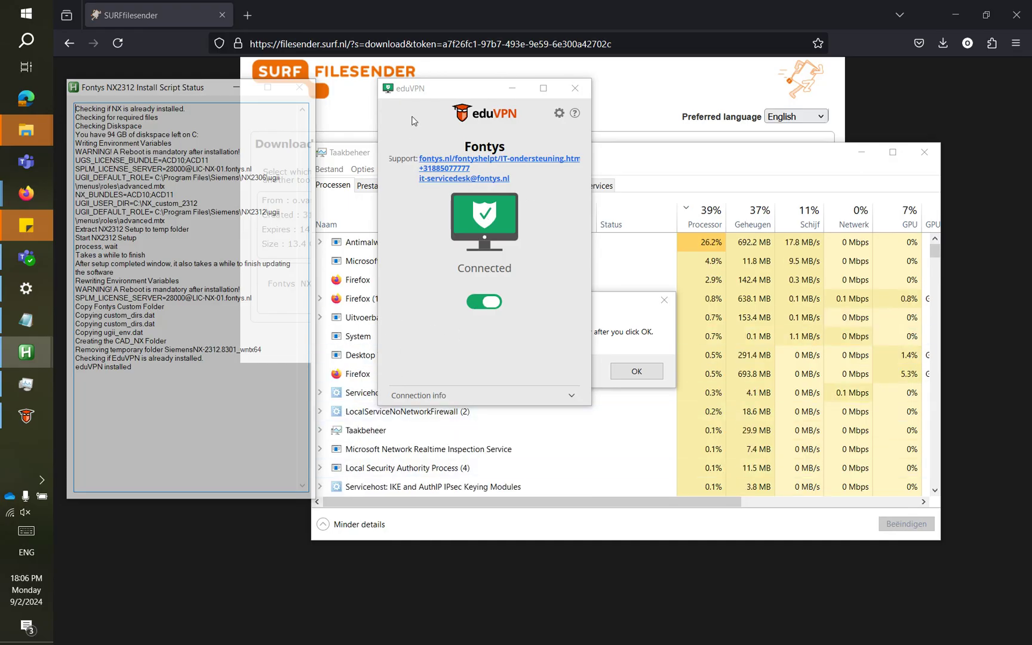
Launch NX from the expanded Siemens NX folder in the Start menu app list
{"action": "left_click", "coordinate": [26, 18]}
{"action": "scroll", "coordinate": [150, 260], "scroll_direction": "down", "scroll_amount": 10}
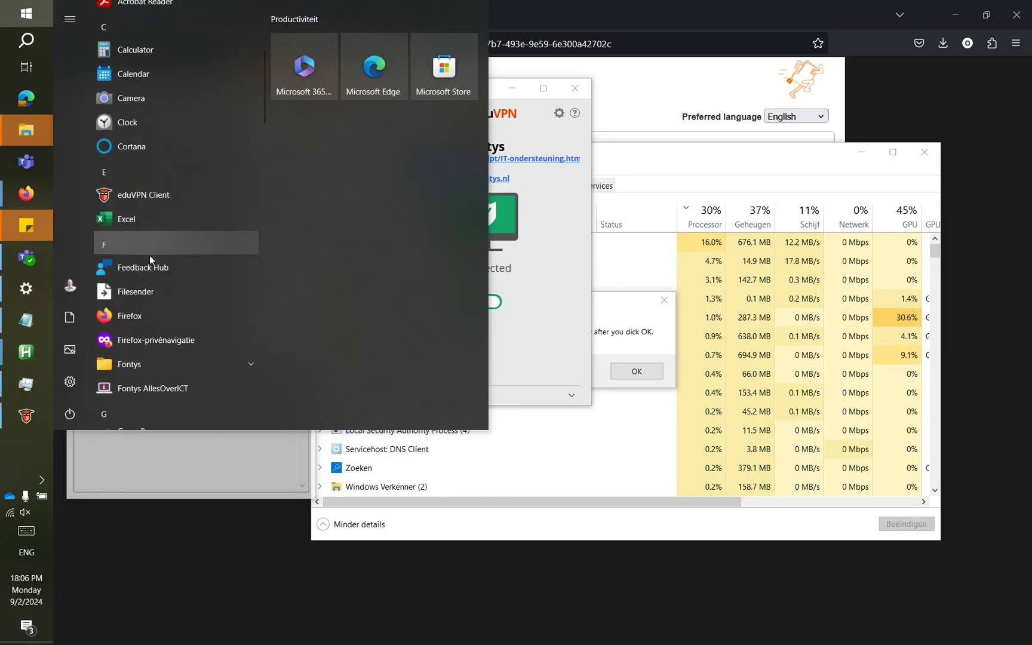
{"action": "scroll", "coordinate": [149, 258], "scroll_direction": "down", "scroll_amount": 10}
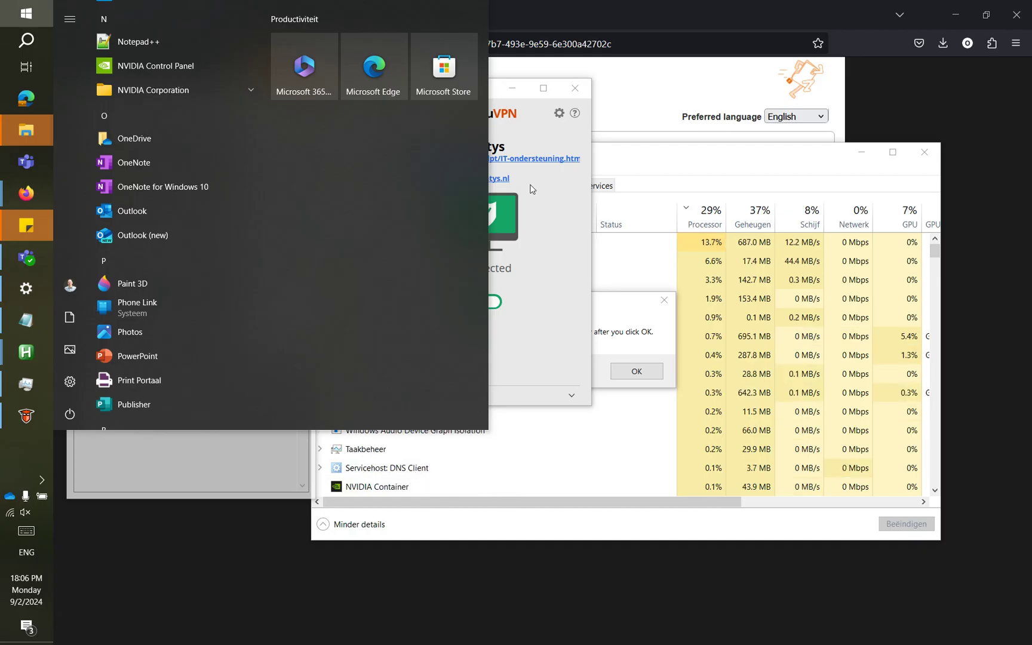
{"action": "scroll", "coordinate": [198, 276], "scroll_direction": "down", "scroll_amount": 5}
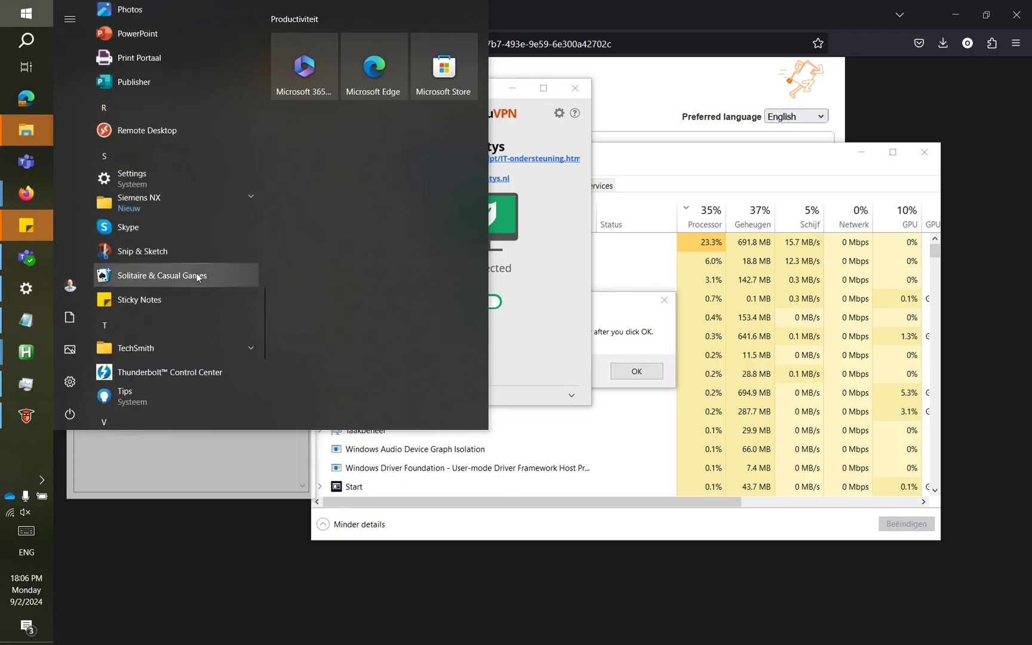
{"action": "left_click", "coordinate": [132, 207]}
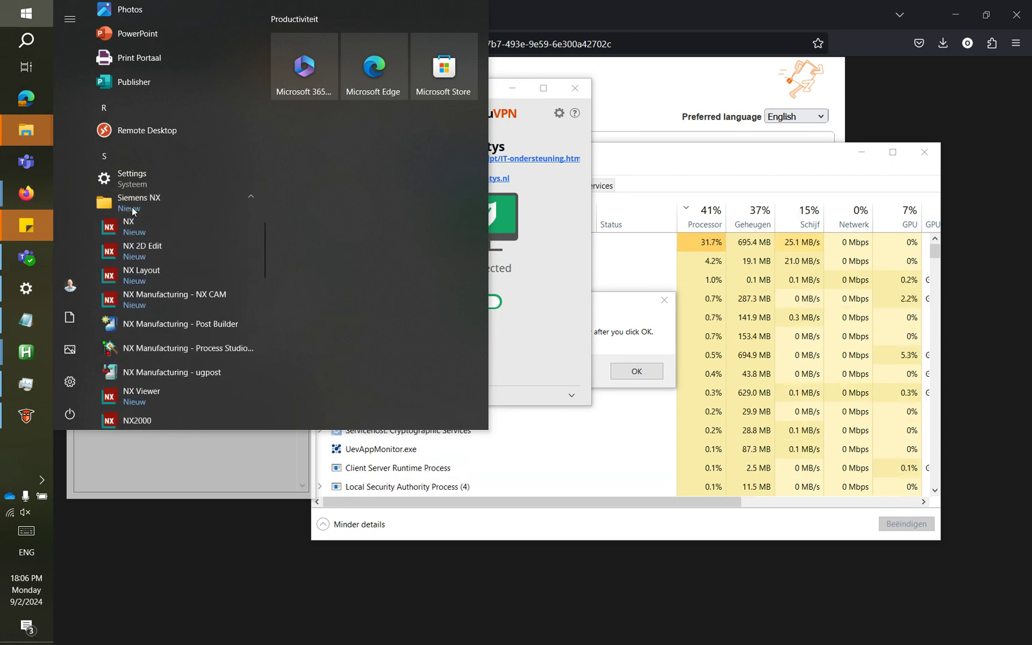
{"action": "scroll", "coordinate": [134, 221], "scroll_direction": "down", "scroll_amount": 10}
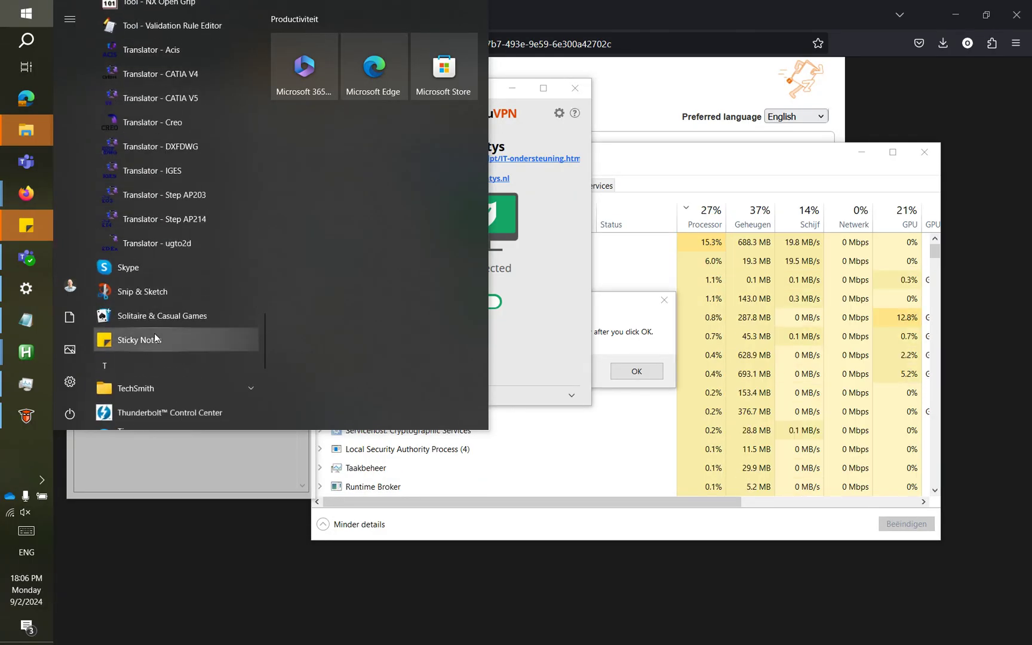
{"action": "scroll", "coordinate": [154, 334], "scroll_direction": "up", "scroll_amount": 5}
{"action": "scroll", "coordinate": [154, 334], "scroll_direction": "up", "scroll_amount": 2}
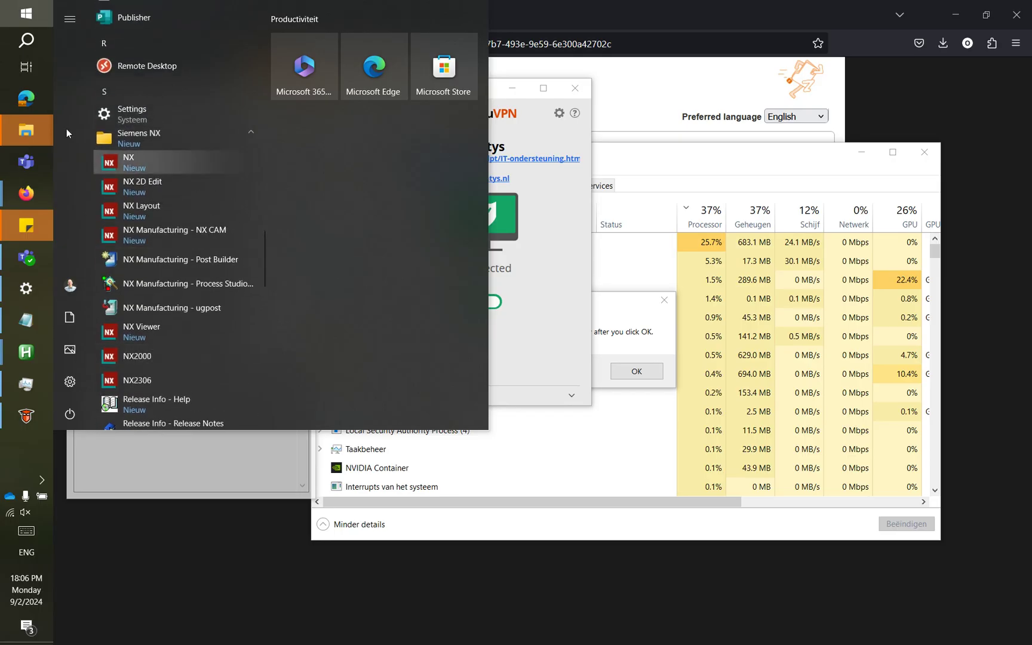
{"action": "scroll", "coordinate": [129, 172], "scroll_direction": "up", "scroll_amount": 3}
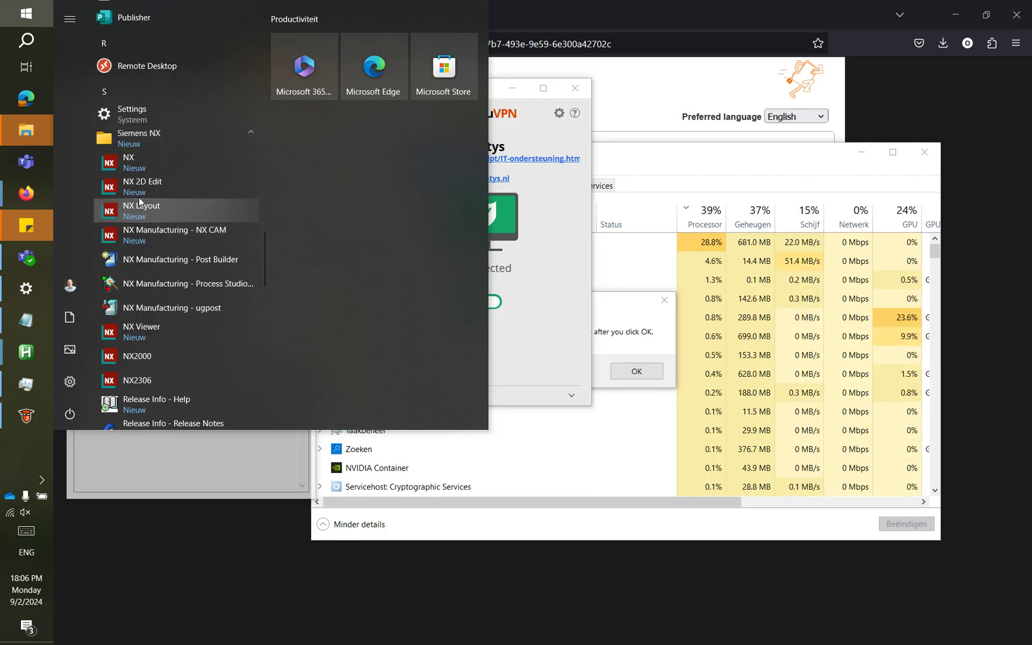
{"action": "left_click", "coordinate": [137, 170]}
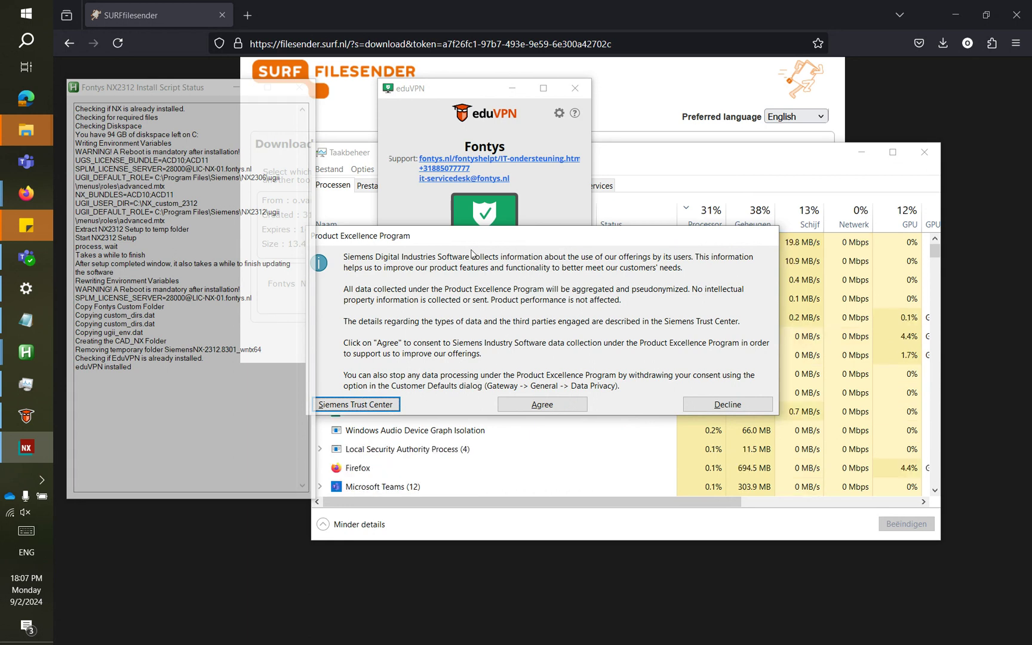
Decline the Product Excellence Program data-collection consent prompt
{"action": "left_click_drag", "start_coordinate": [521, 234], "coordinate": [531, 210]}
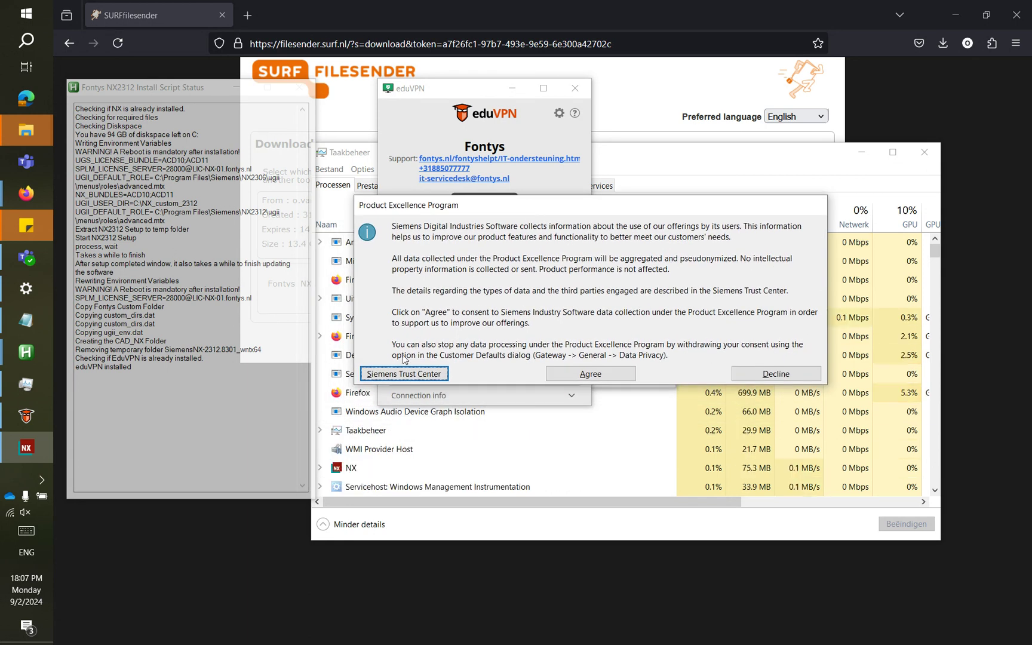
{"action": "left_click", "coordinate": [762, 377]}
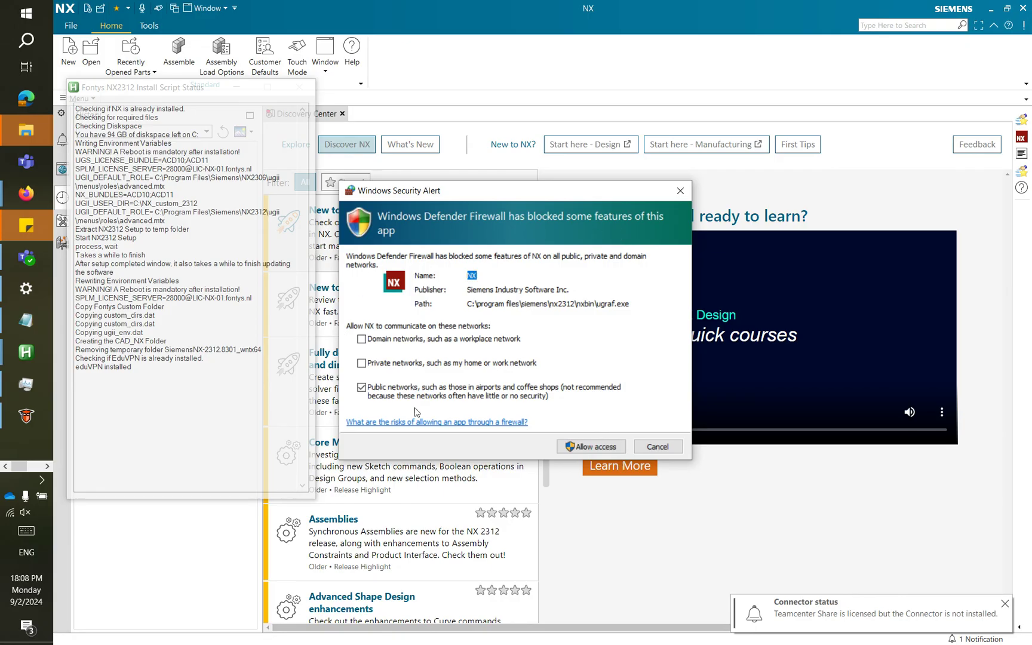
Allow ugraf.exe access through Windows Defender Firewall on public networks
{"action": "left_click", "coordinate": [591, 450]}
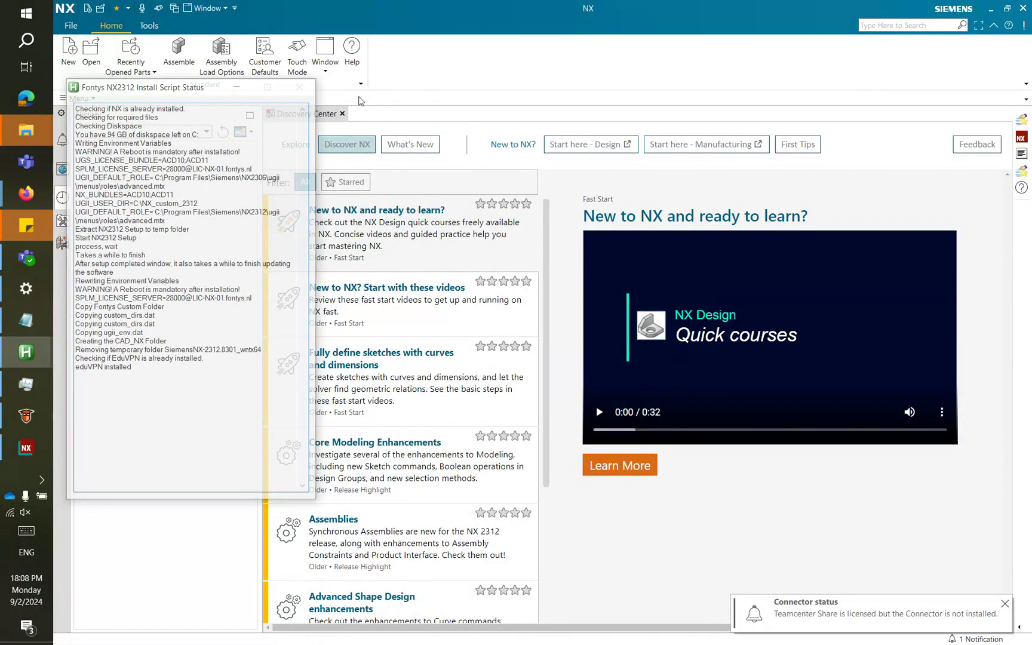
Minimize the install script window and load the Advanced role from the Content roles
{"action": "left_click", "coordinate": [237, 89]}
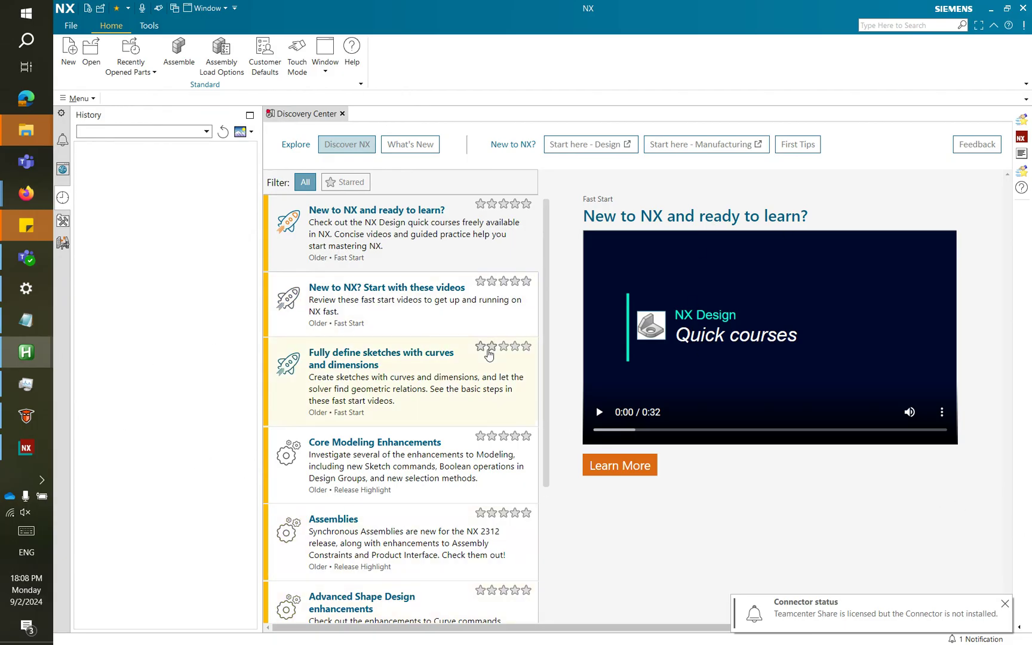
{"action": "left_click", "coordinate": [62, 222]}
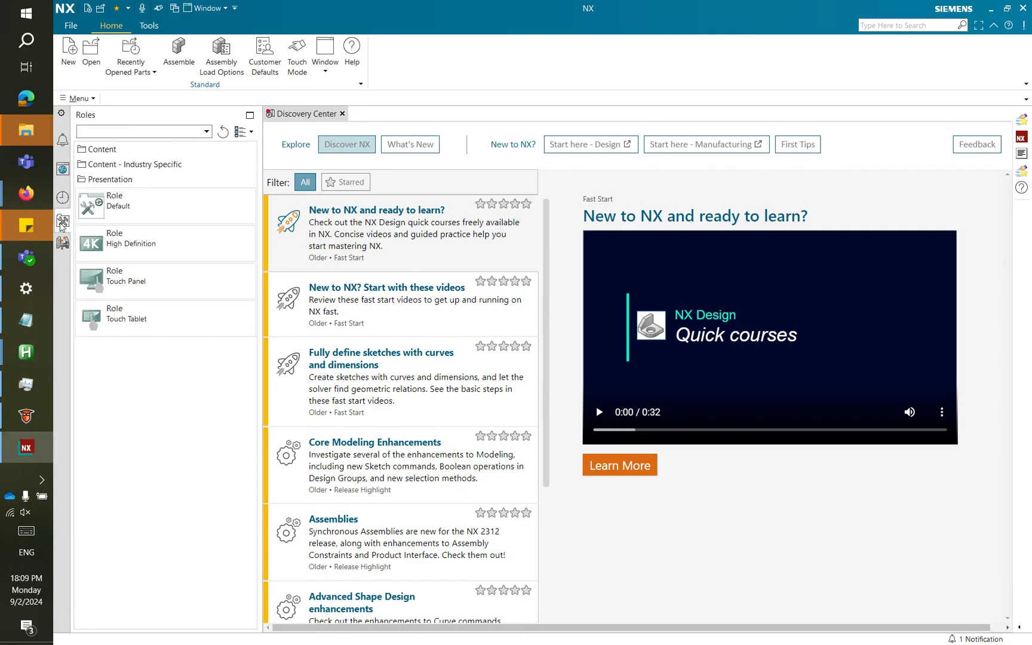
{"action": "left_click", "coordinate": [104, 151]}
{"action": "left_click", "coordinate": [115, 180]}
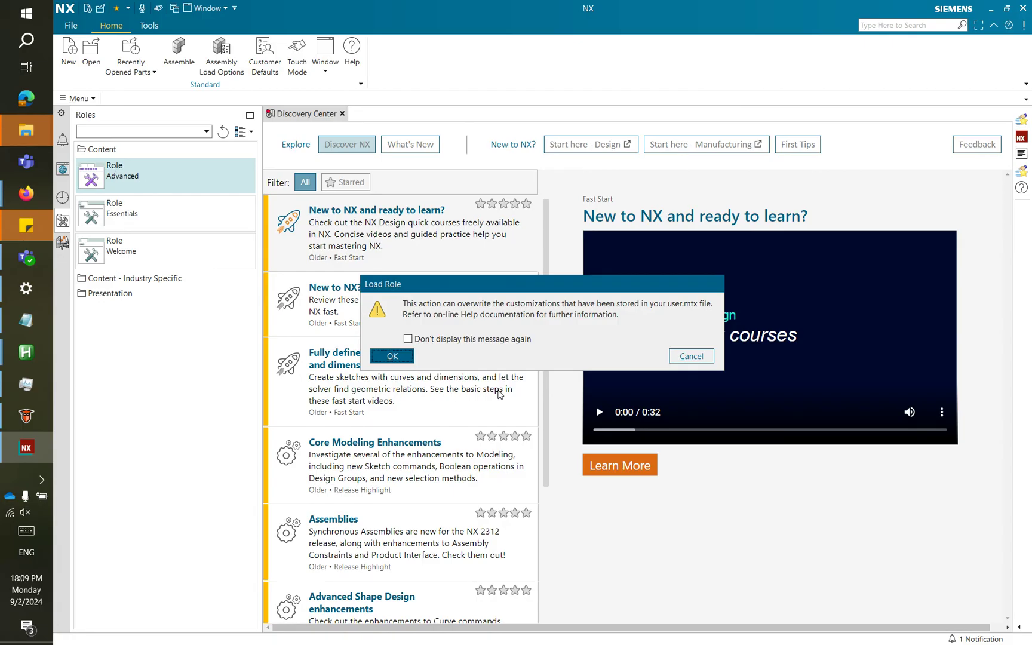
{"action": "left_click", "coordinate": [397, 355]}
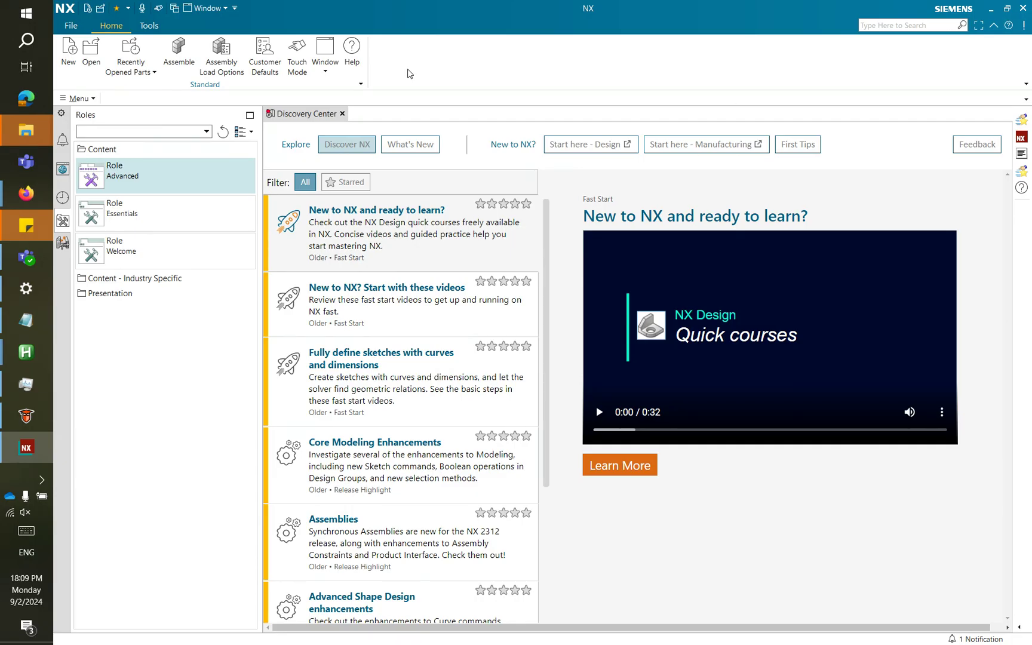
Create model9.prt from the Millimeters Model template
{"action": "left_click", "coordinate": [66, 45]}
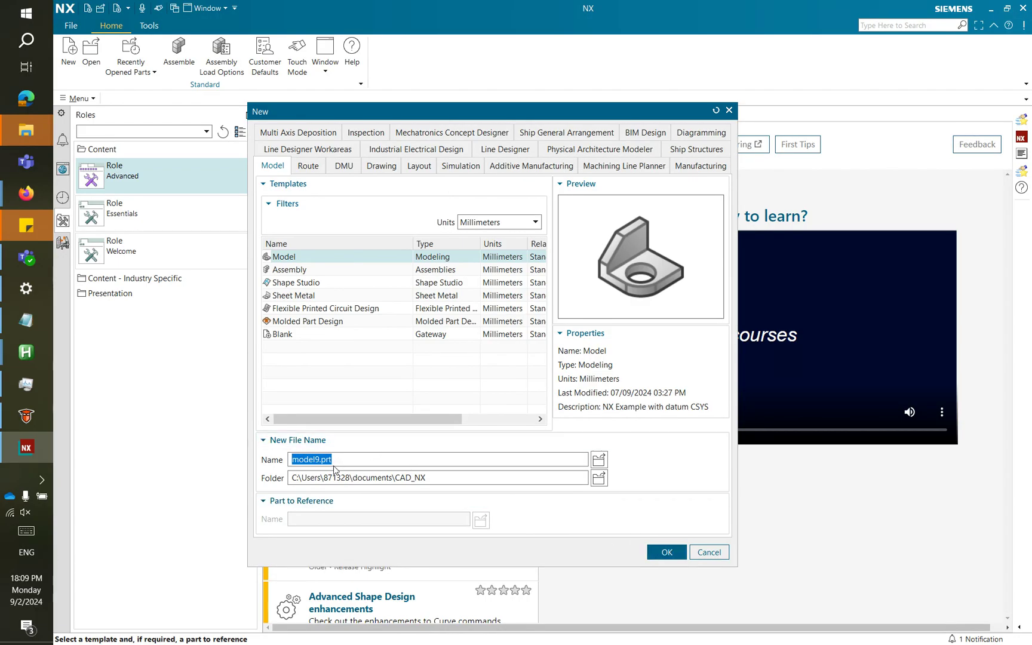
{"action": "left_click", "coordinate": [673, 553]}
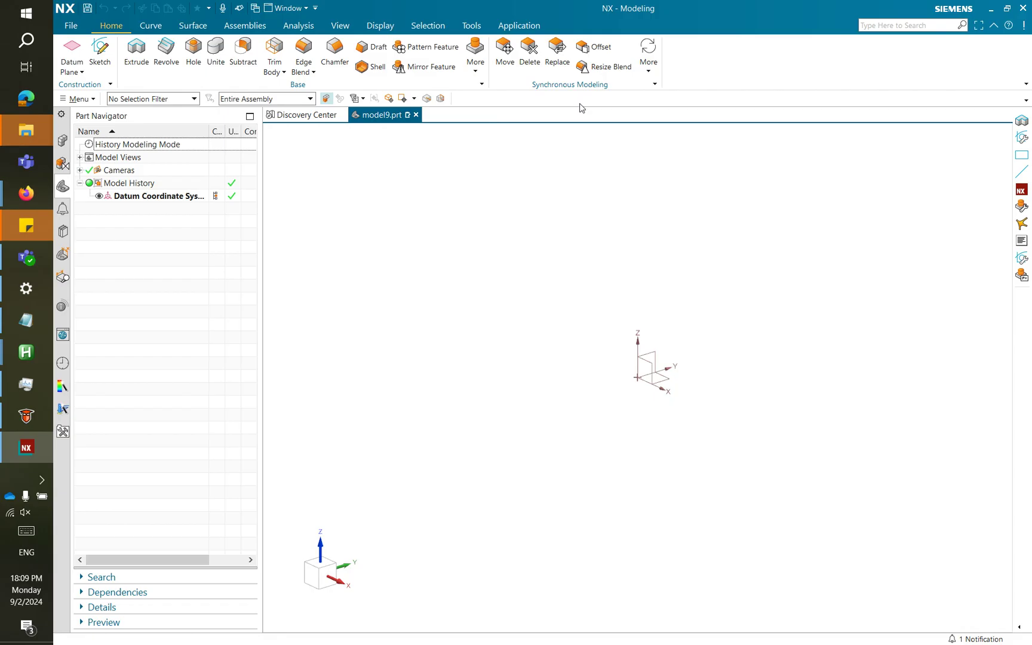
Add the Utilities Group to the top border bar and save model9.prt to CAD_NX
{"action": "left_click", "coordinate": [1027, 101]}
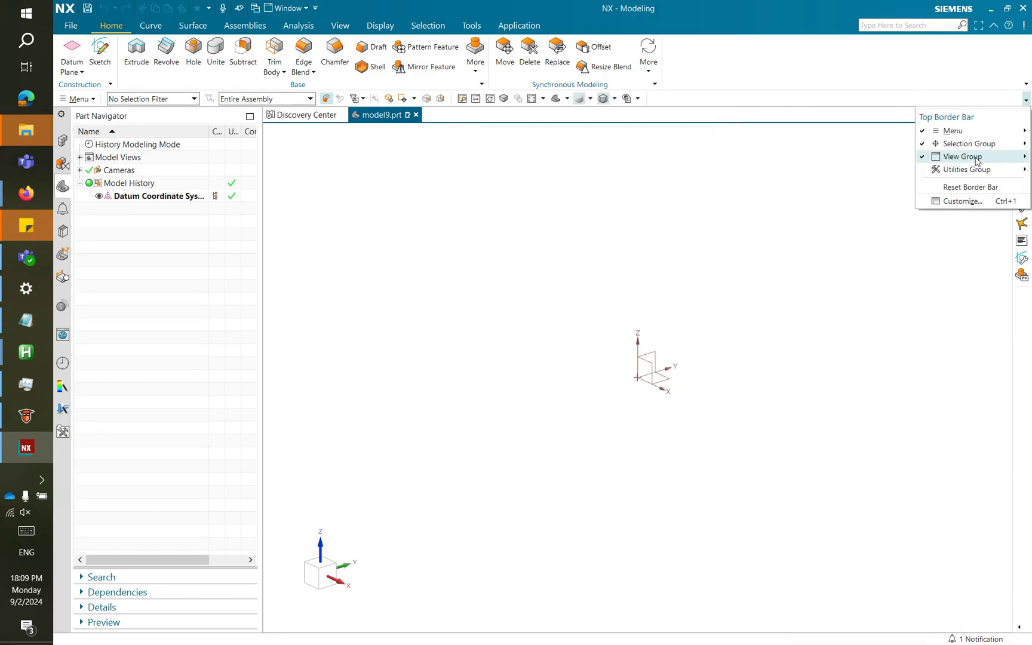
{"action": "left_click", "coordinate": [977, 170]}
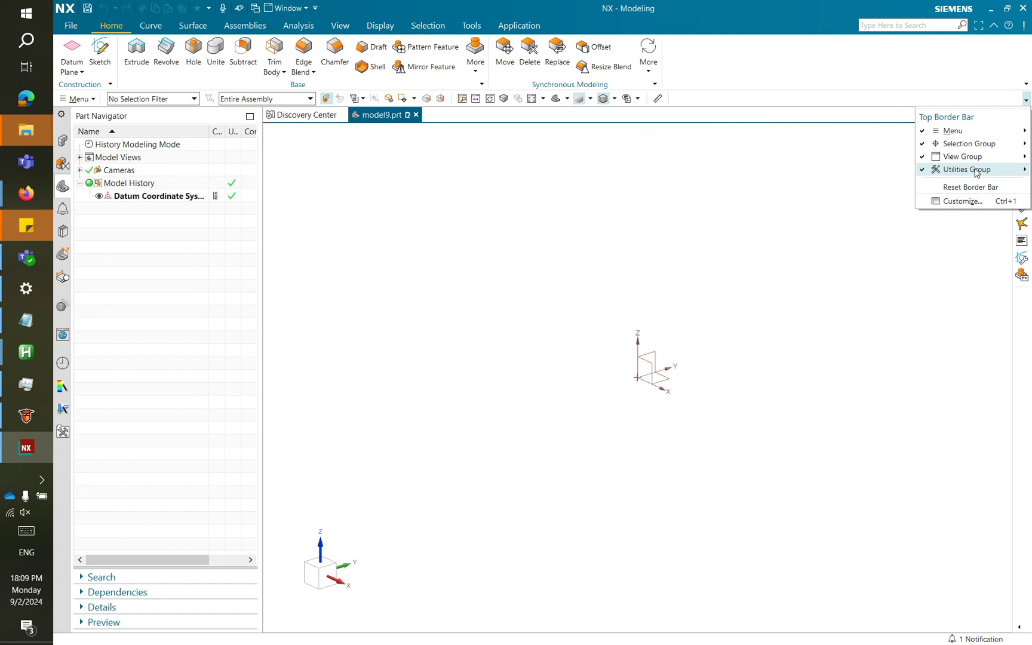
{"action": "key", "text": "Escape"}
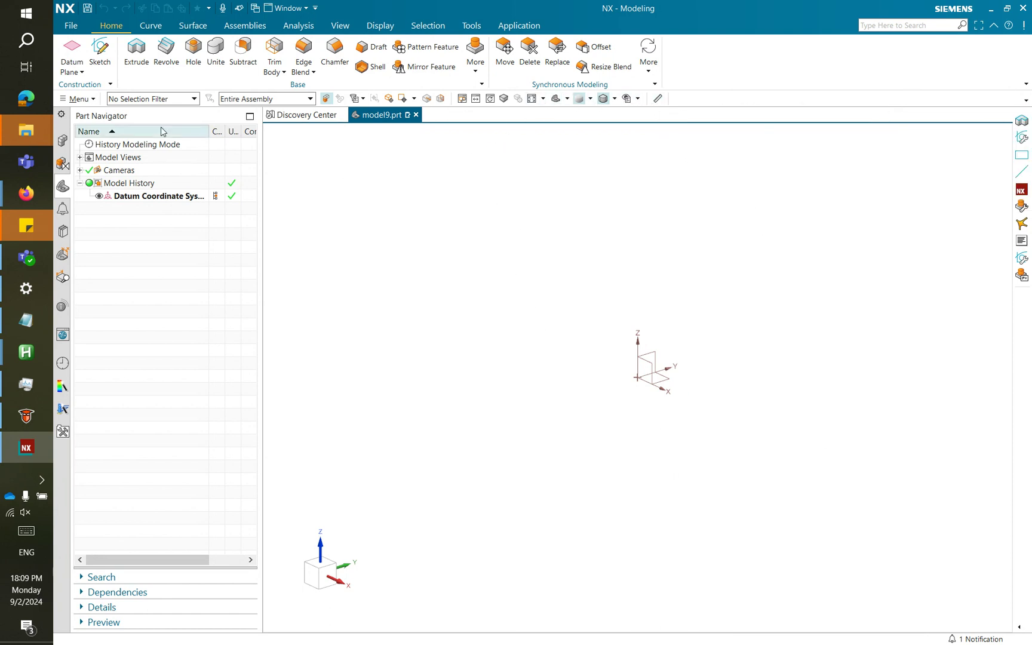
{"action": "left_click", "coordinate": [87, 10]}
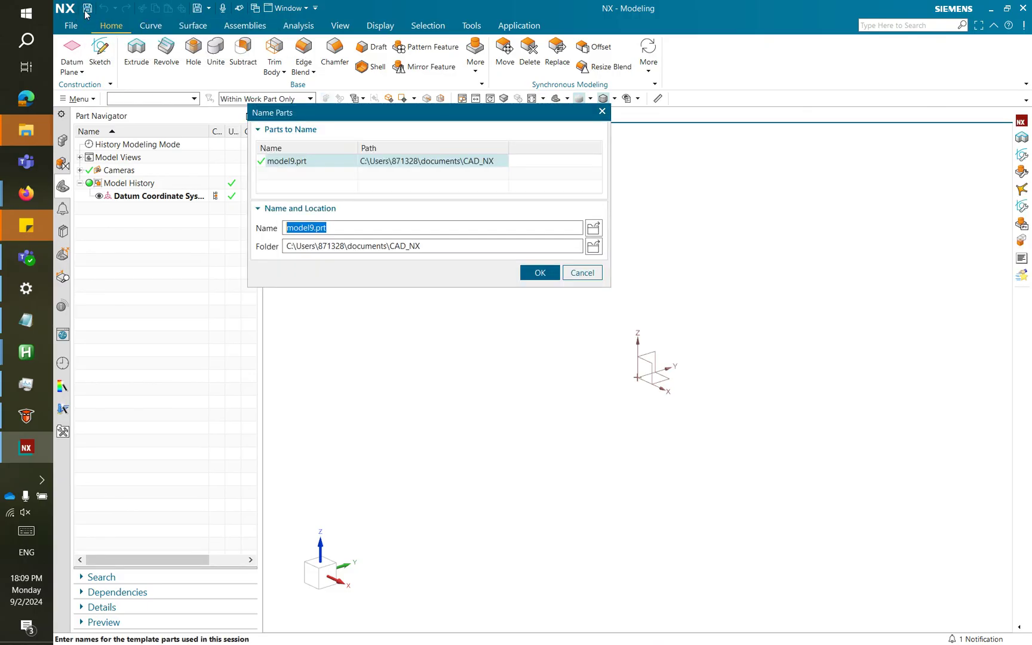
{"action": "left_click", "coordinate": [528, 273]}
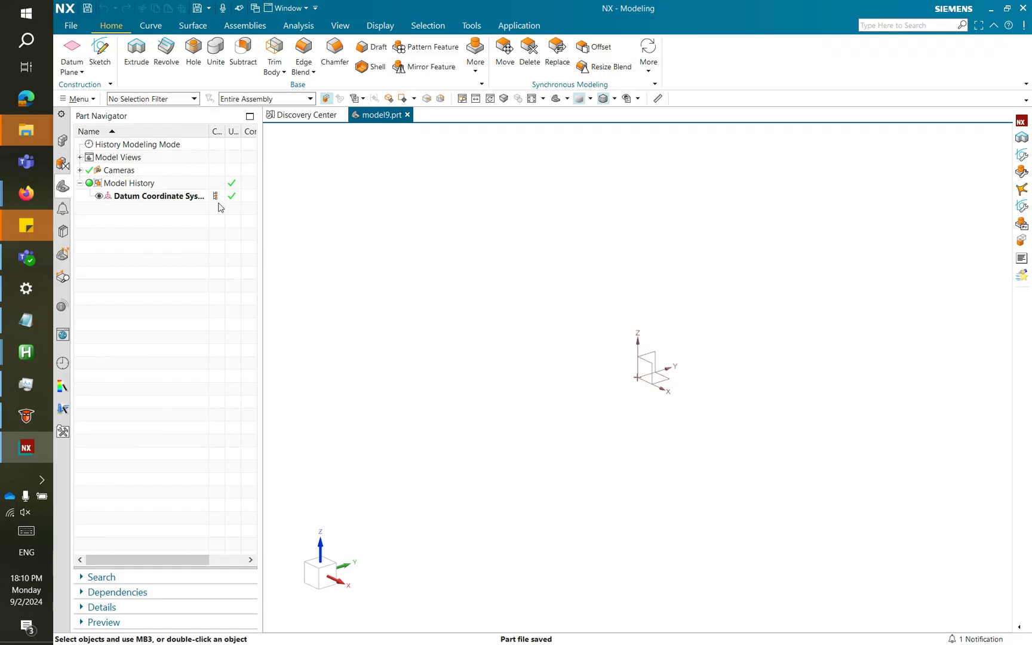
Start a sketch on the Top datum plane and draw a rectangle from the origin
{"action": "left_click", "coordinate": [100, 52]}
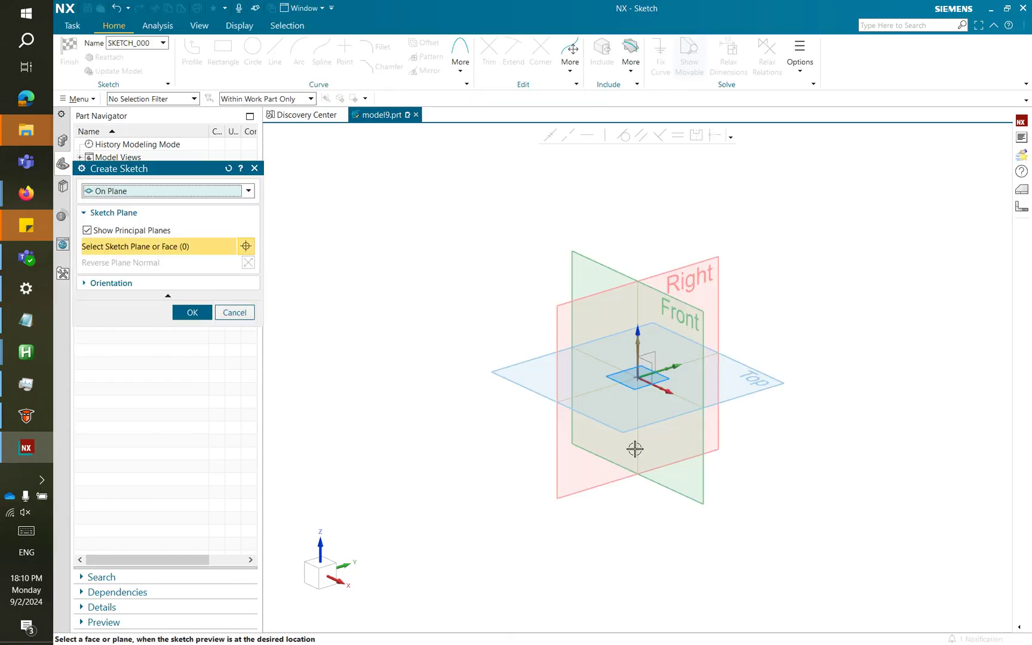
{"action": "left_click", "coordinate": [738, 396]}
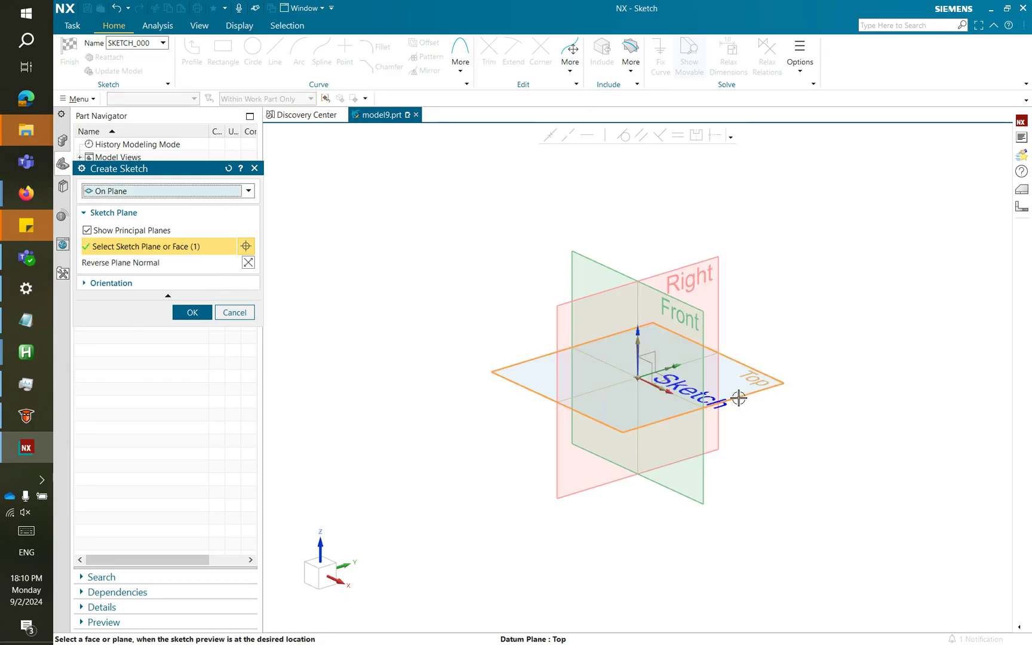
{"action": "middle_click", "coordinate": [738, 397]}
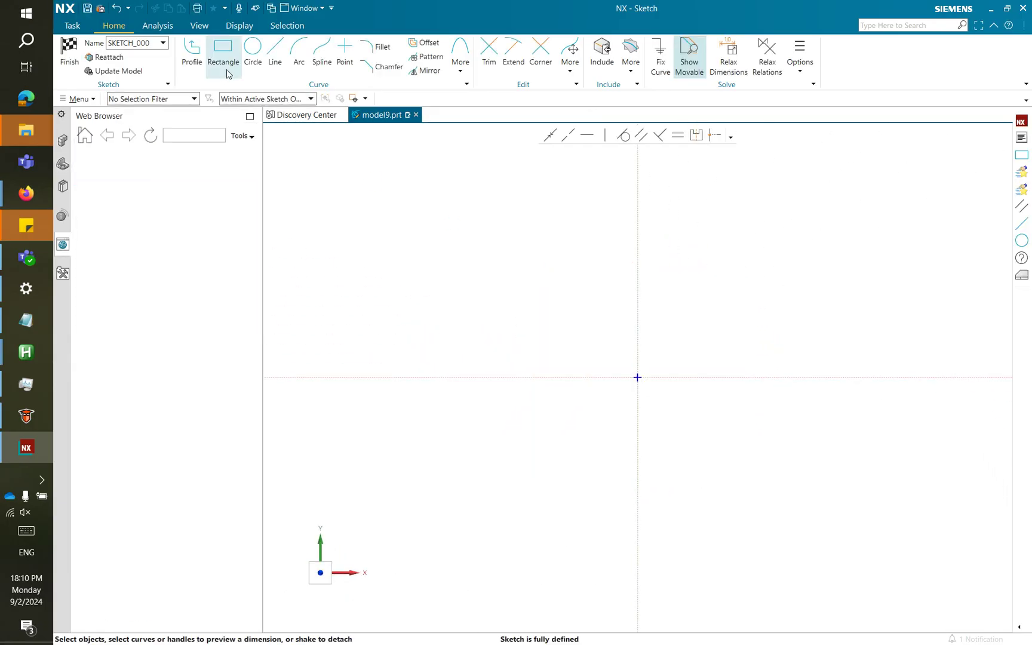
{"action": "left_click", "coordinate": [224, 50]}
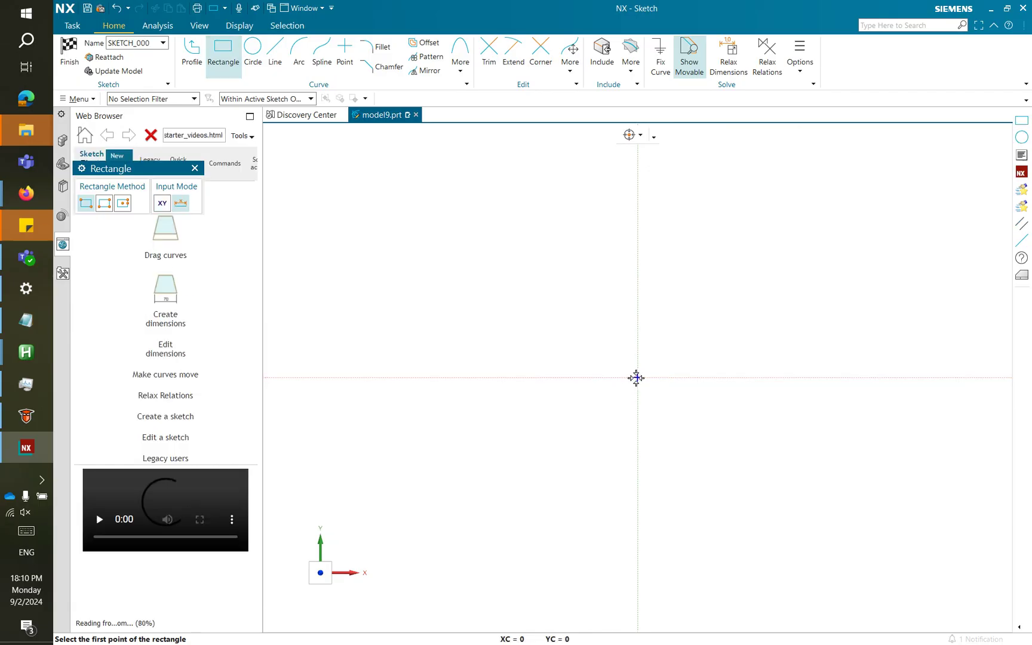
{"action": "left_click", "coordinate": [637, 378]}
{"action": "left_click", "coordinate": [666, 358]}
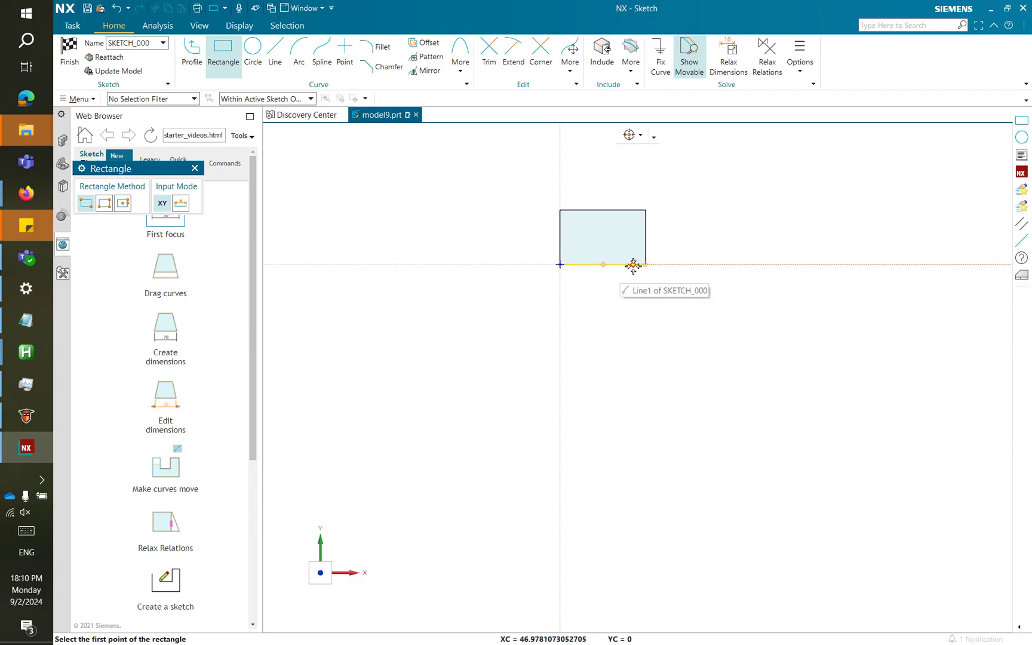
{"action": "key", "text": "Escape"}
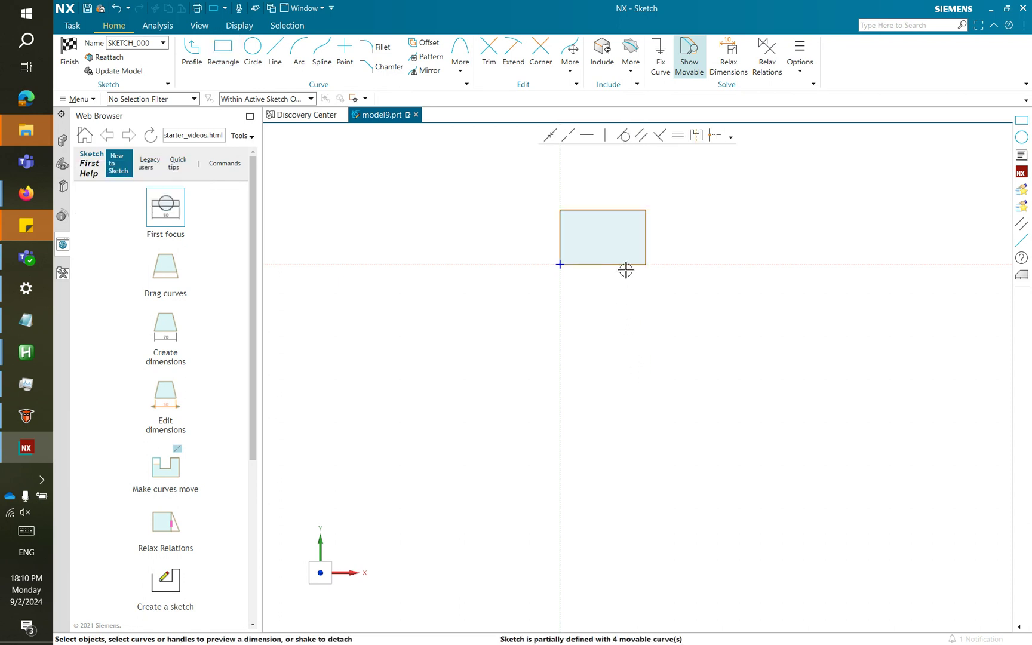
Dimension the rectangle 12 wide (scaling the sketch) and 6 high, then finish the sketch
{"action": "left_click", "coordinate": [627, 265]}
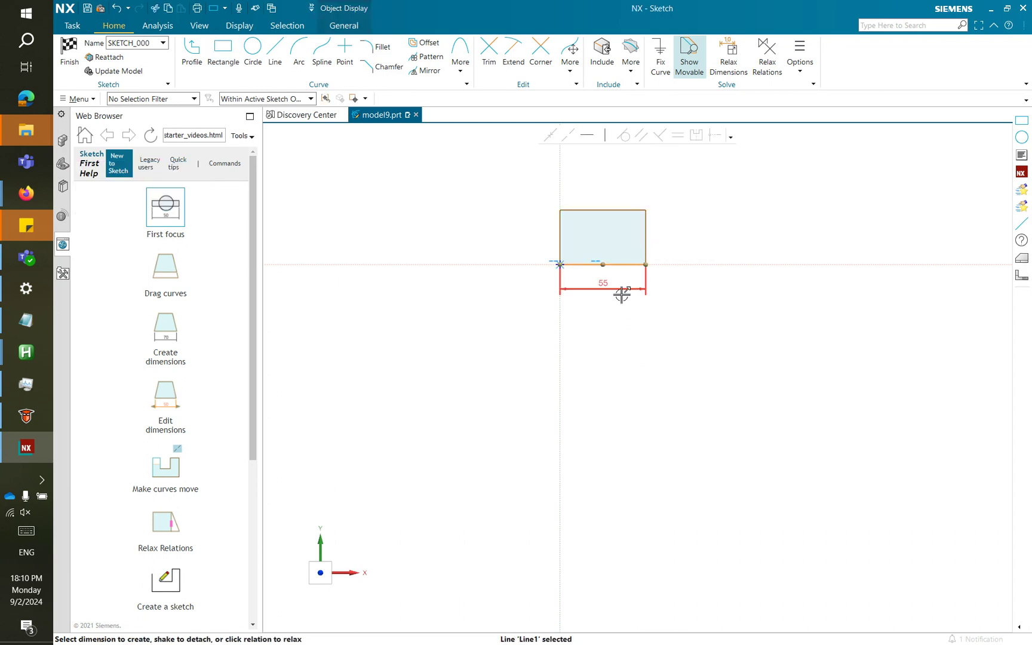
{"action": "left_click", "coordinate": [617, 294]}
{"action": "type", "text": "12"}
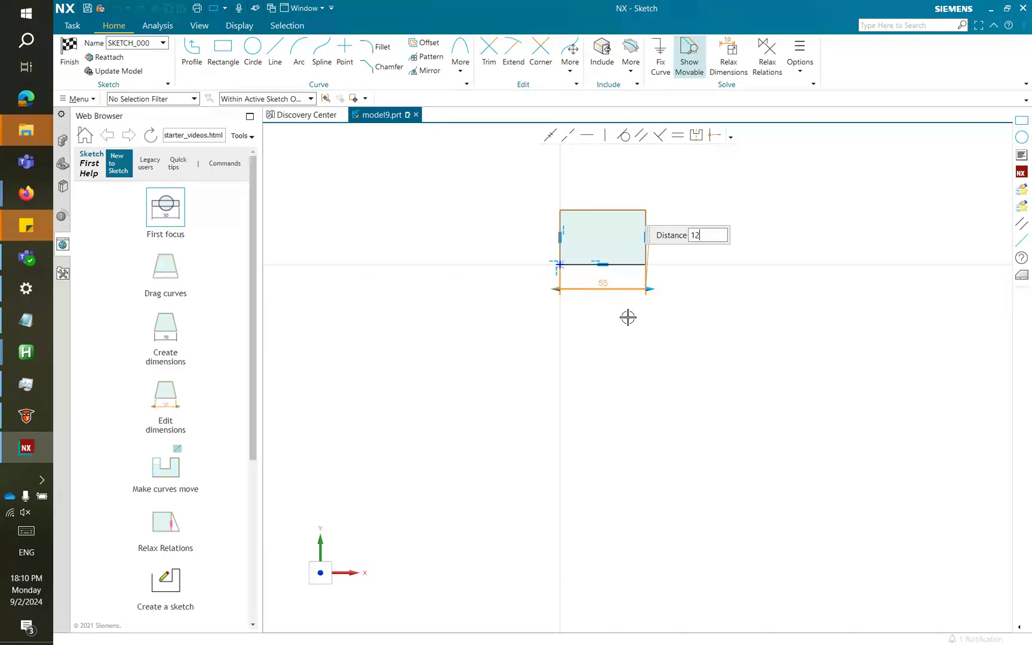
{"action": "key", "text": "Return"}
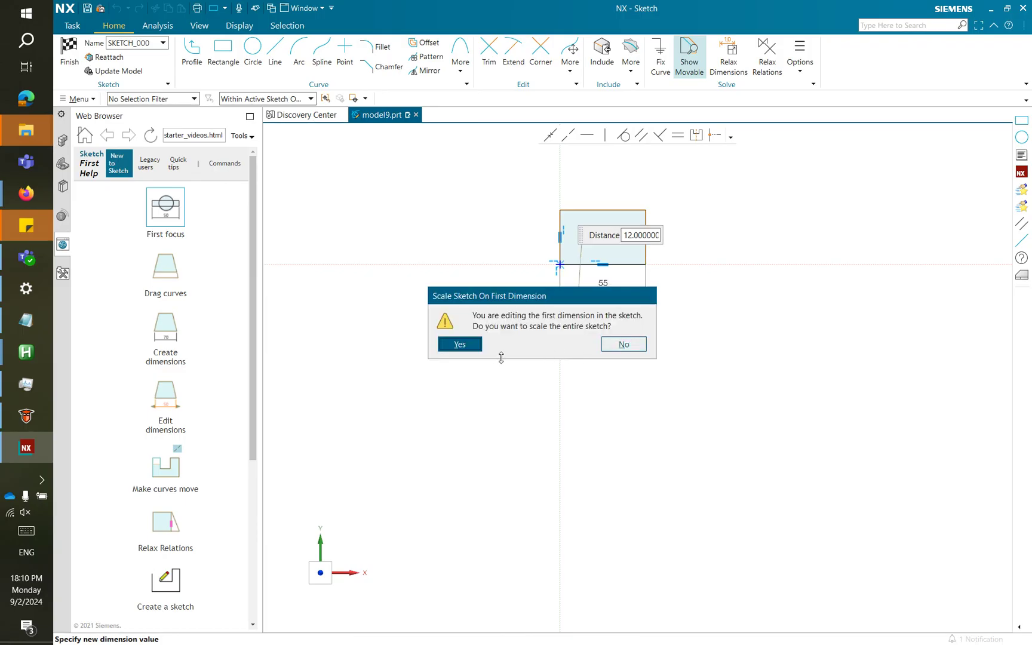
{"action": "left_click", "coordinate": [478, 350]}
{"action": "scroll", "coordinate": [626, 302], "scroll_direction": "up", "scroll_amount": 5}
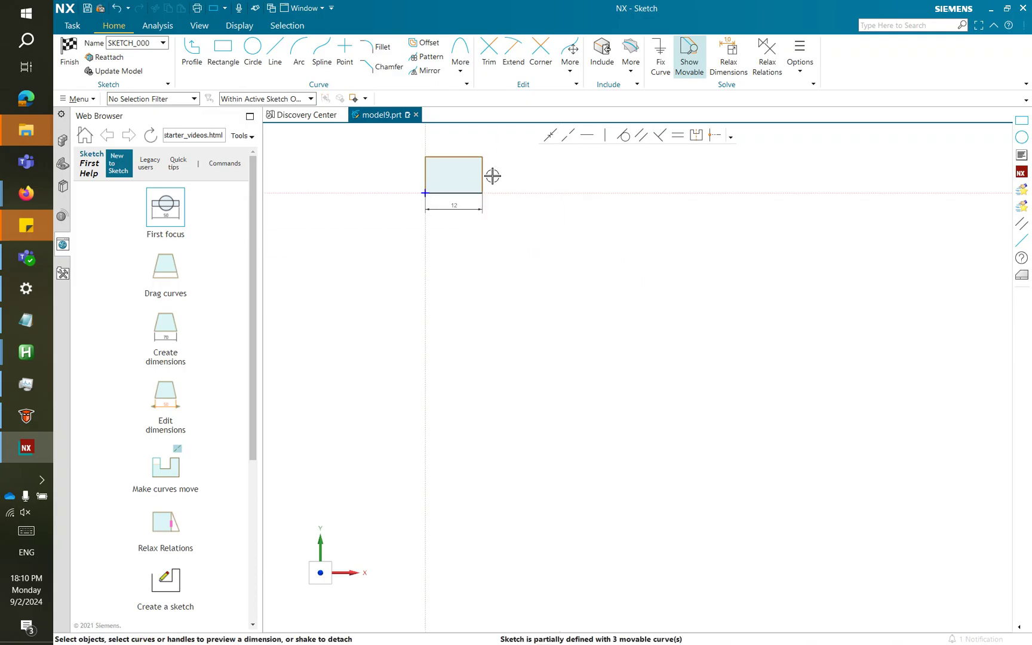
{"action": "left_click", "coordinate": [485, 177]}
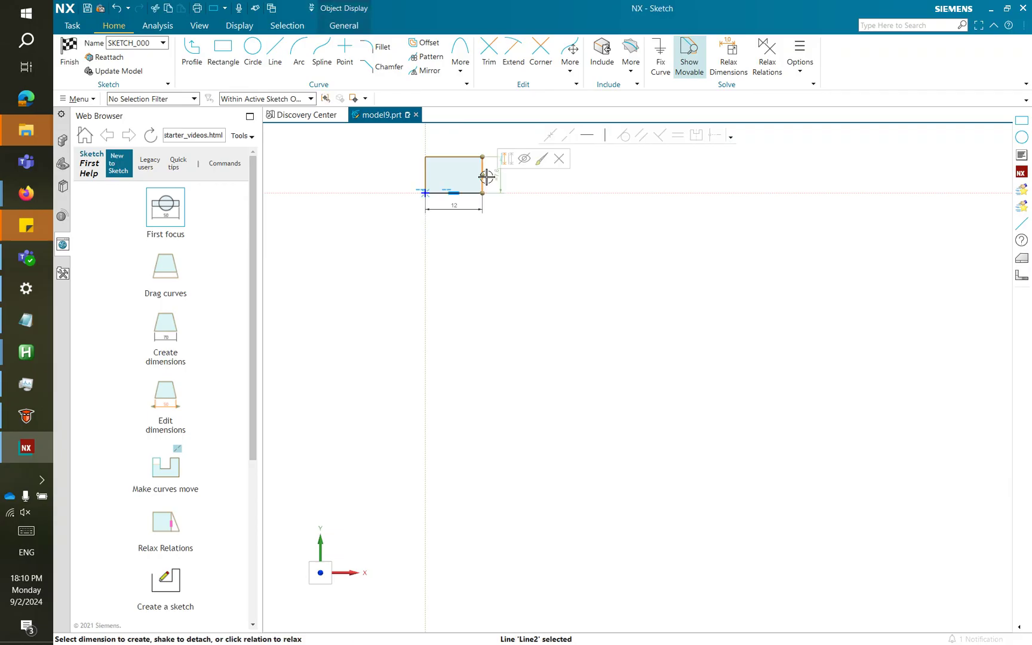
{"action": "double_click", "coordinate": [497, 172]}
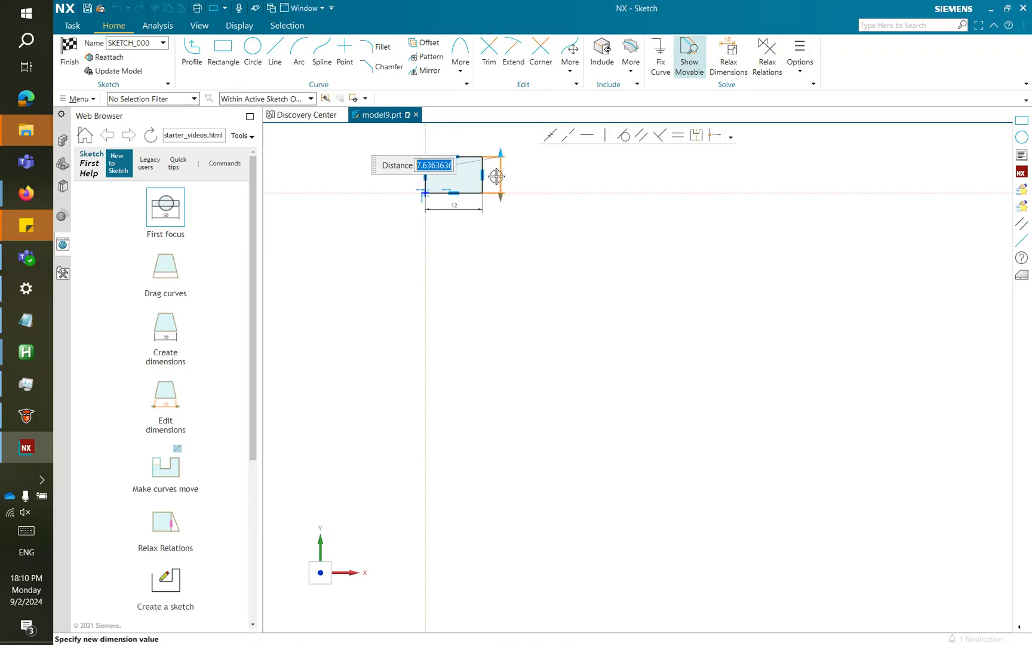
{"action": "type", "text": "6"}
{"action": "key", "text": "Return"}
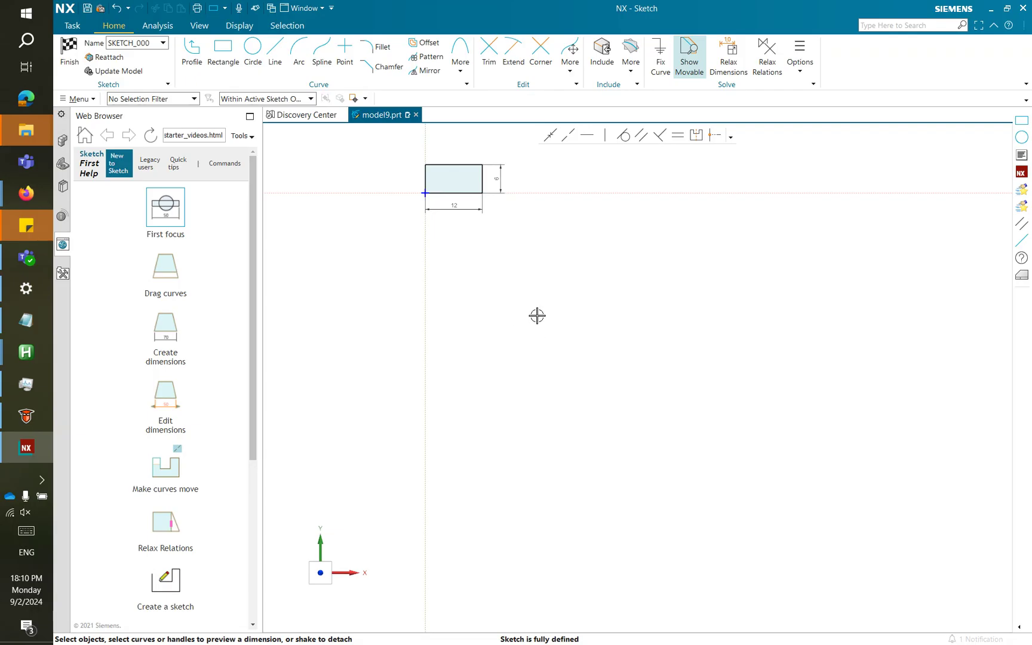
{"action": "middle_click_drag", "start_coordinate": [549, 320], "coordinate": [637, 481], "text": "shift"}
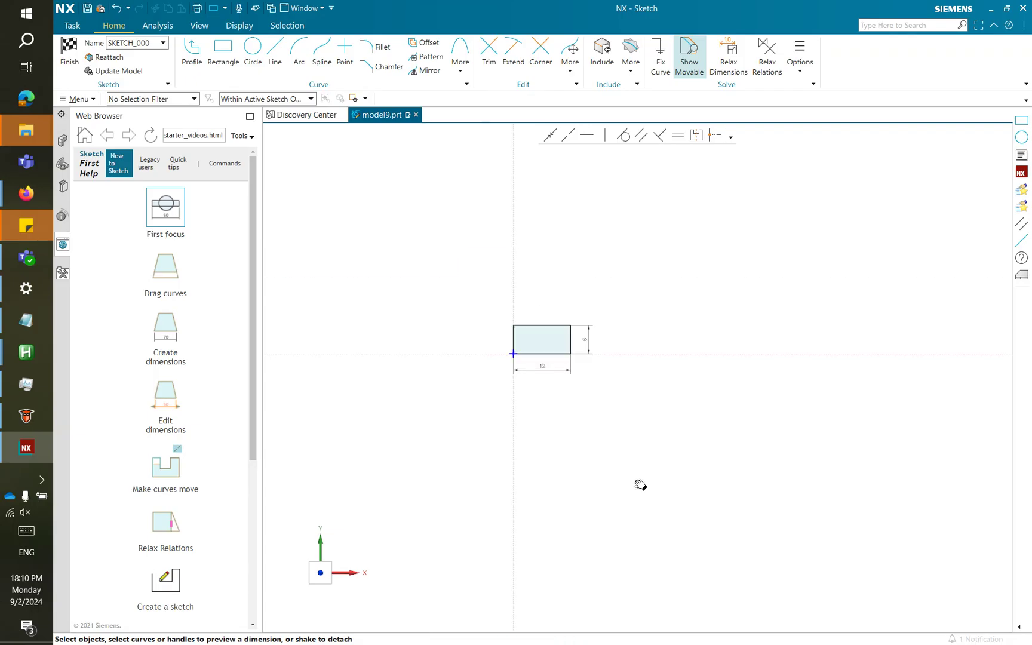
{"action": "left_click", "coordinate": [69, 51]}
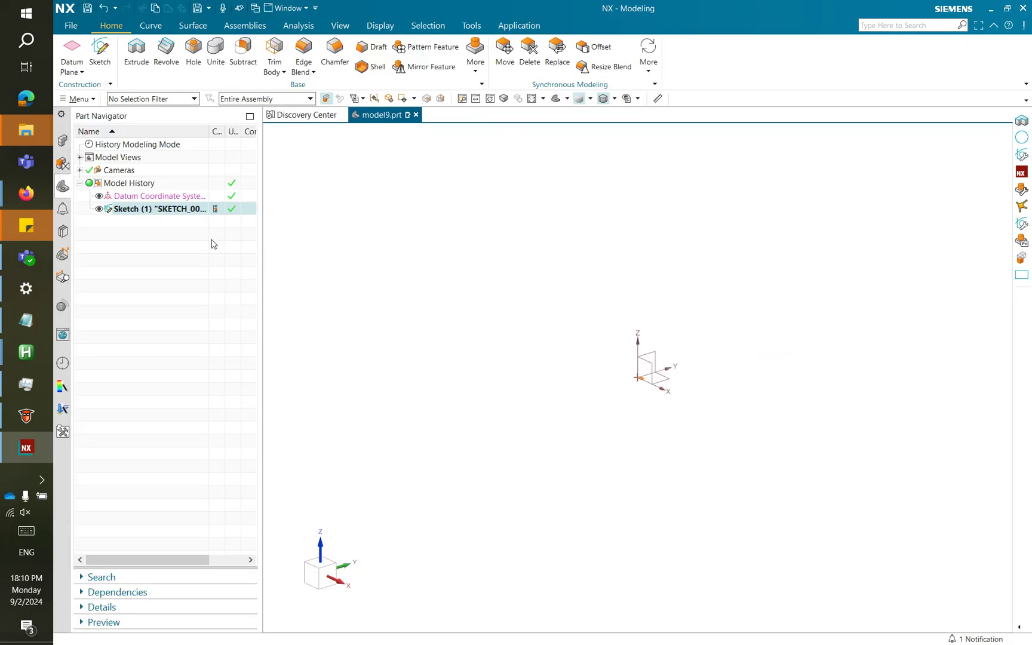
Extrude the 12 x 6 rectangle 100 mm into a solid bar
{"action": "left_click", "coordinate": [137, 51]}
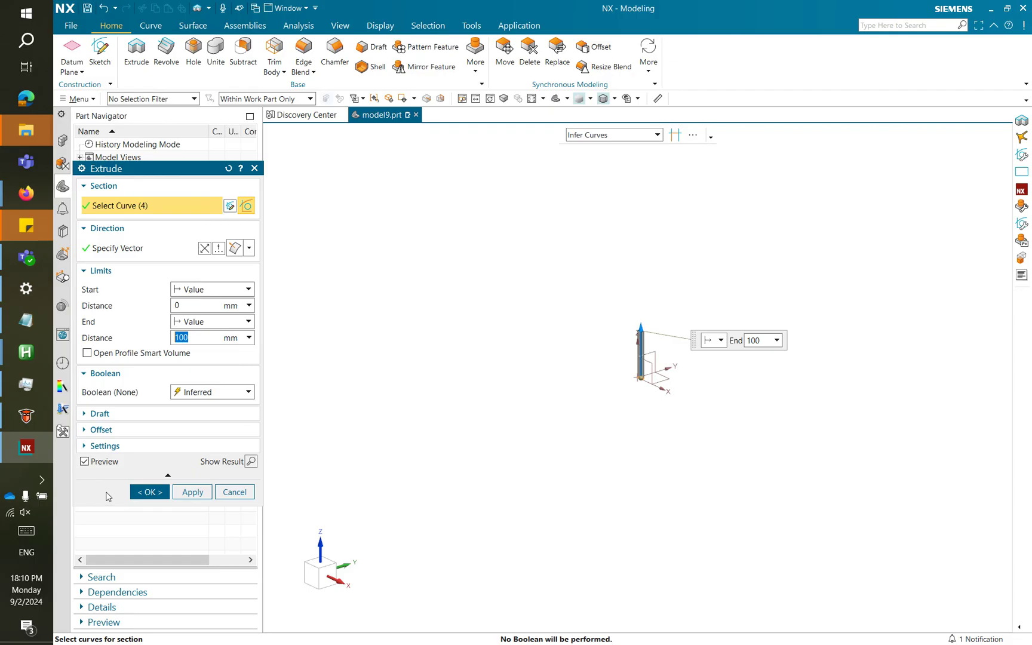
{"action": "left_click", "coordinate": [146, 492]}
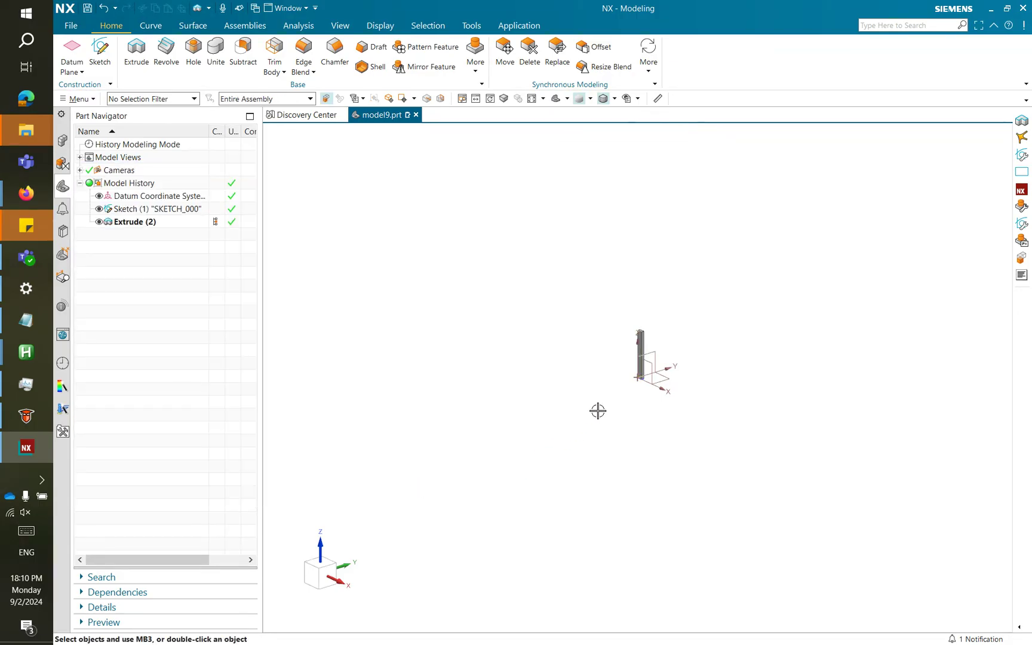
{"action": "scroll", "coordinate": [600, 409], "scroll_direction": "up", "scroll_amount": 4}
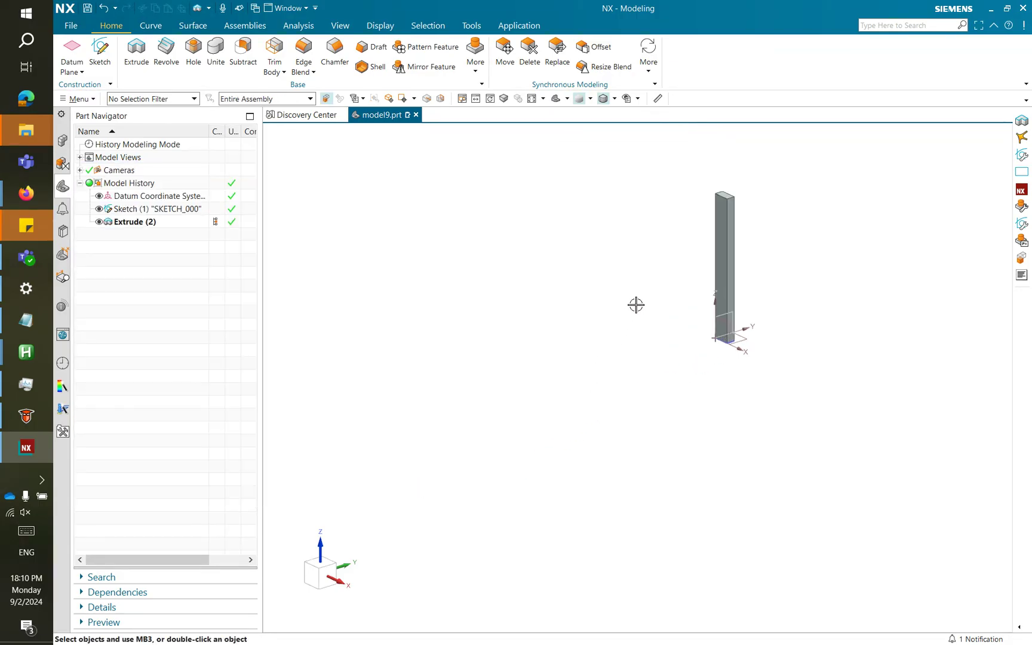
View the bar from the Right orientation, then switch to Isometric
{"action": "left_click", "coordinate": [567, 99]}
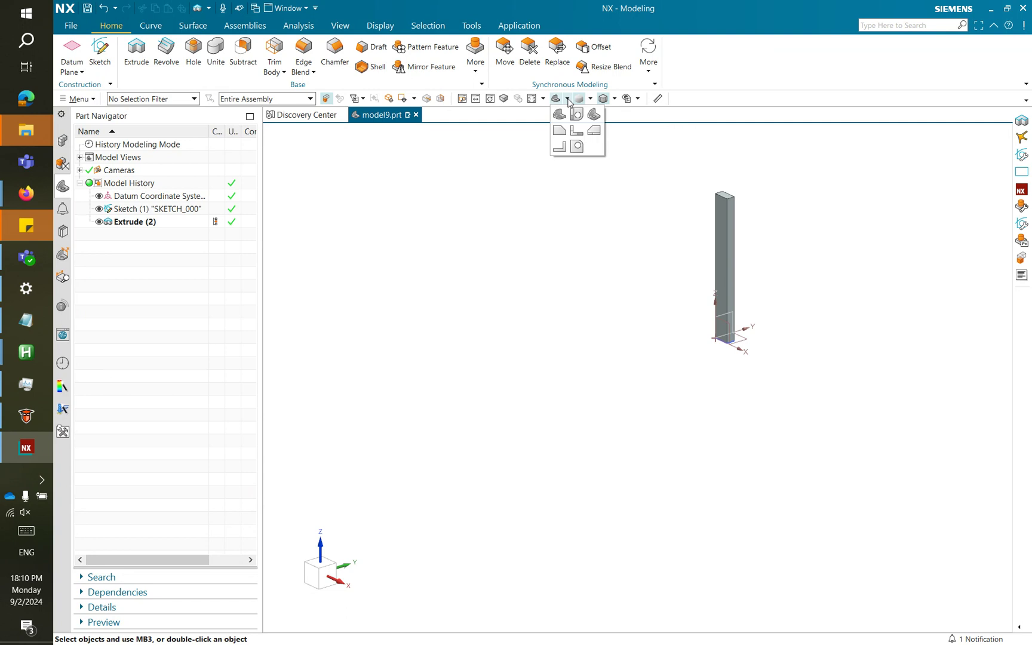
{"action": "left_click", "coordinate": [593, 131]}
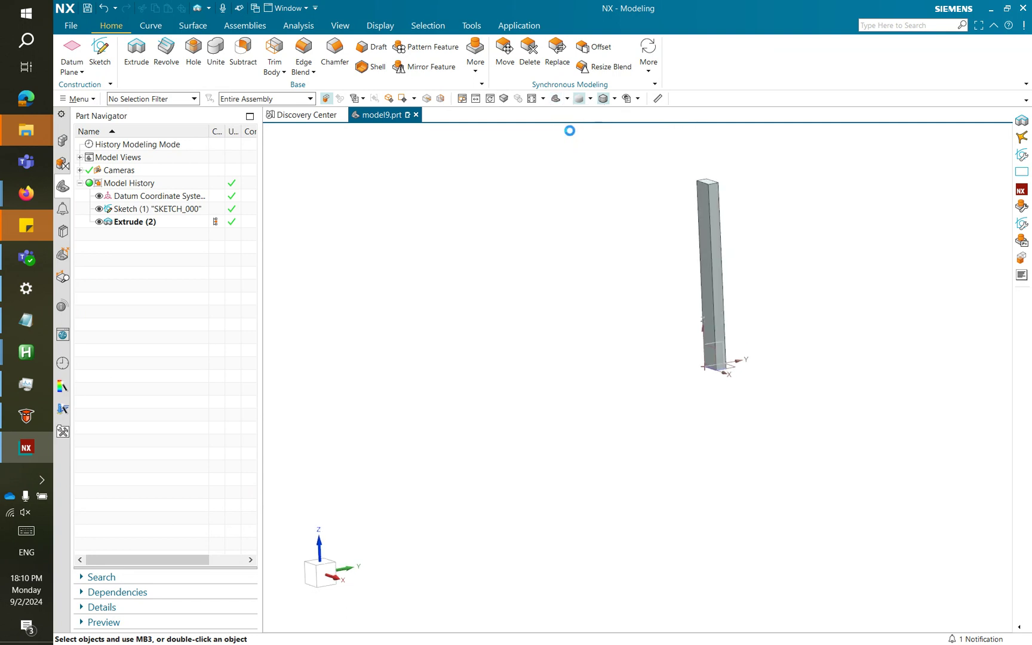
{"action": "left_click", "coordinate": [568, 99]}
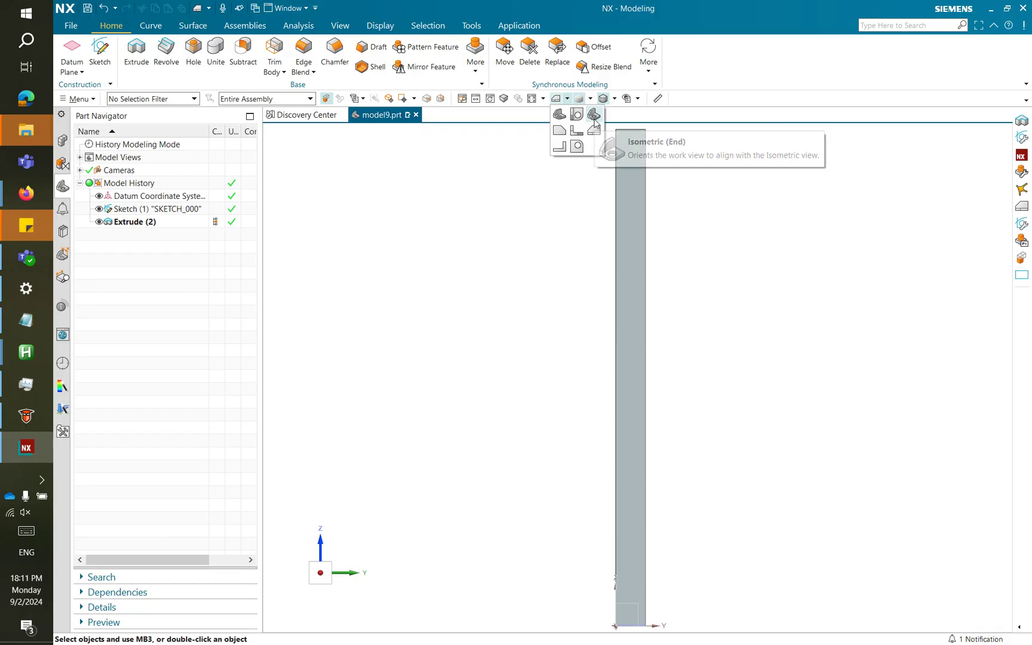
{"action": "left_click", "coordinate": [596, 124]}
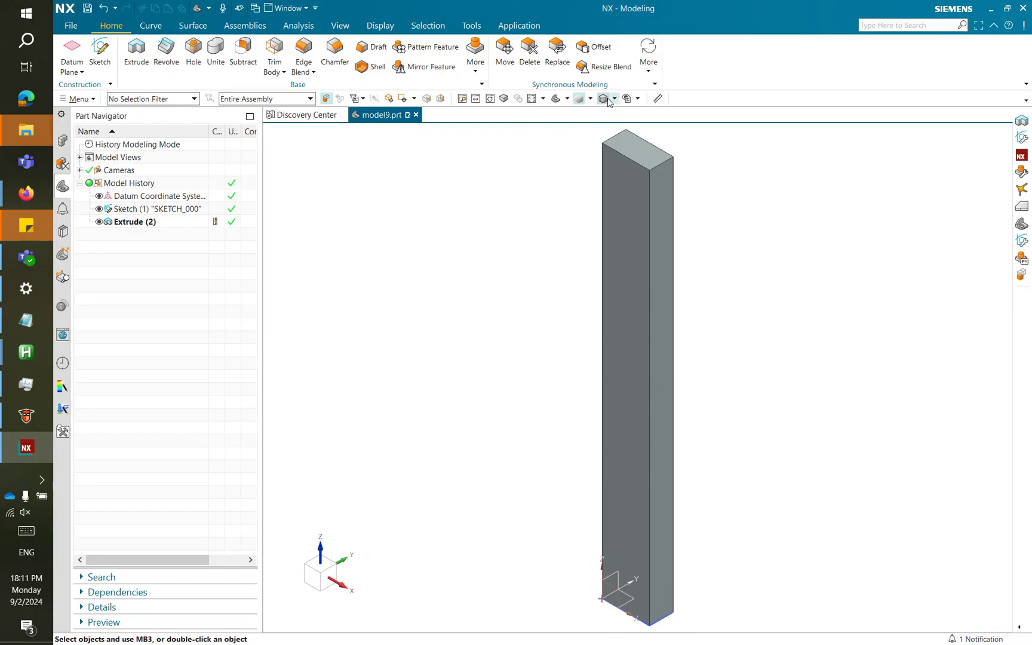
Switch the bar's display to Wireframe and back to Shaded, then open the Shaded Type options
{"action": "left_click", "coordinate": [589, 103]}
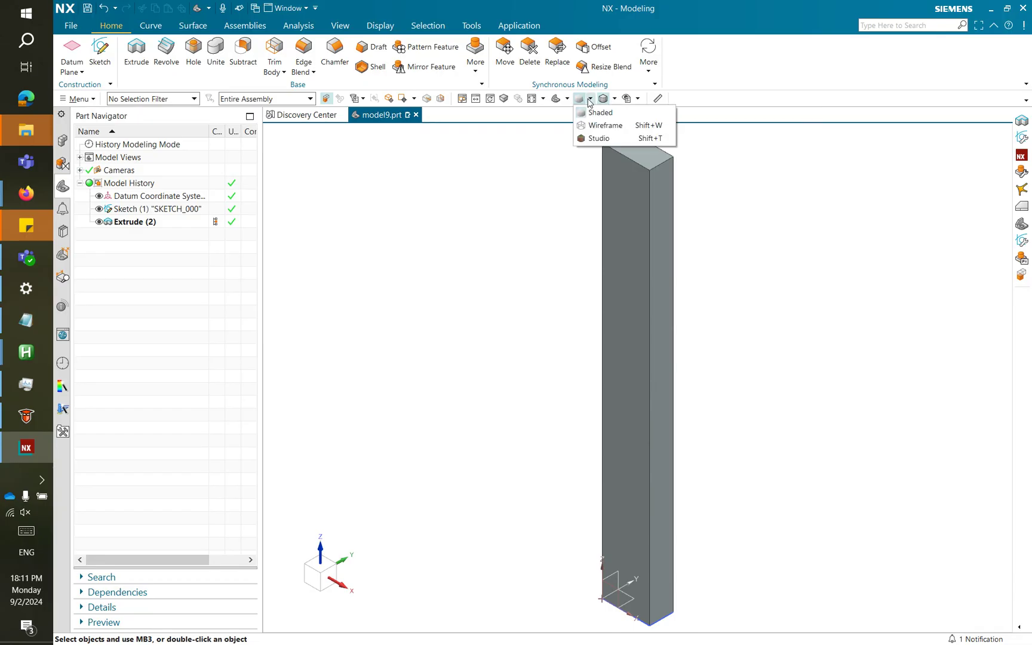
{"action": "left_click", "coordinate": [596, 129]}
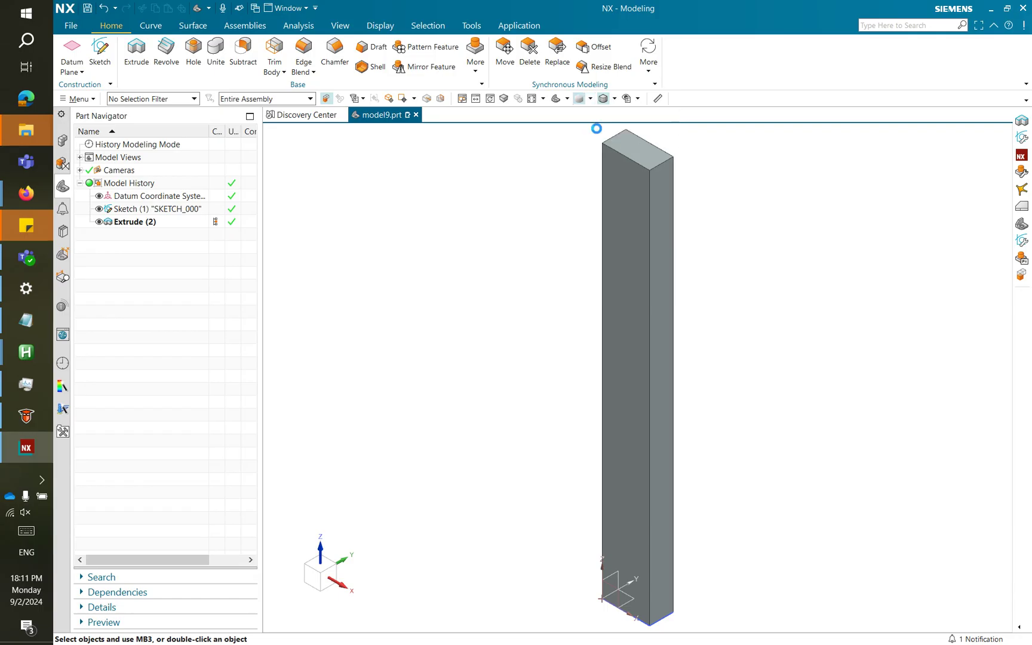
{"action": "left_click", "coordinate": [590, 99]}
{"action": "left_click", "coordinate": [599, 112]}
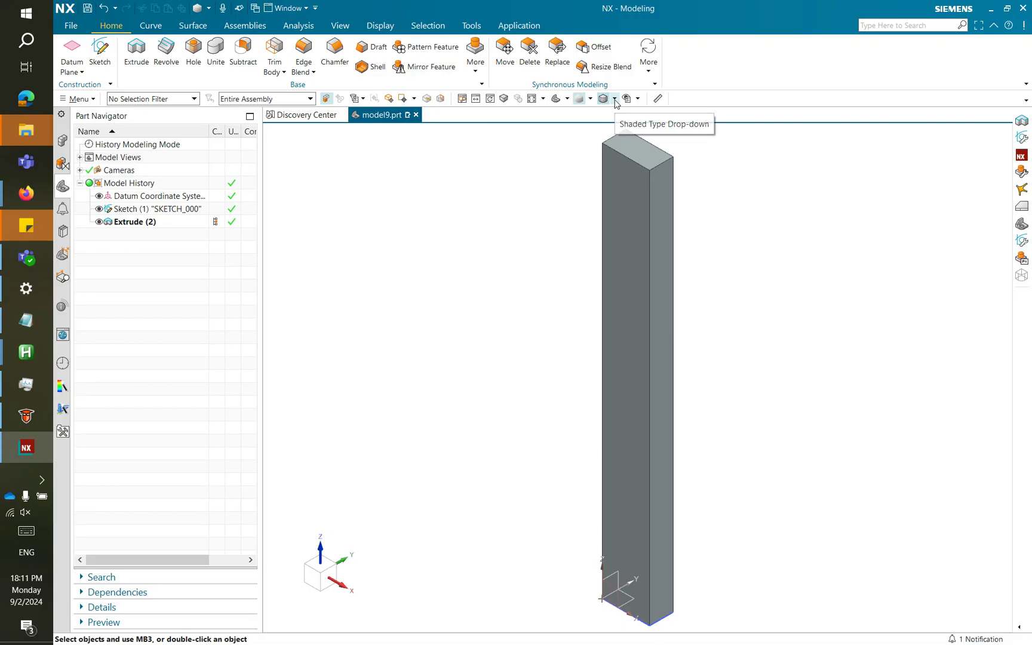
{"action": "left_click", "coordinate": [615, 100]}
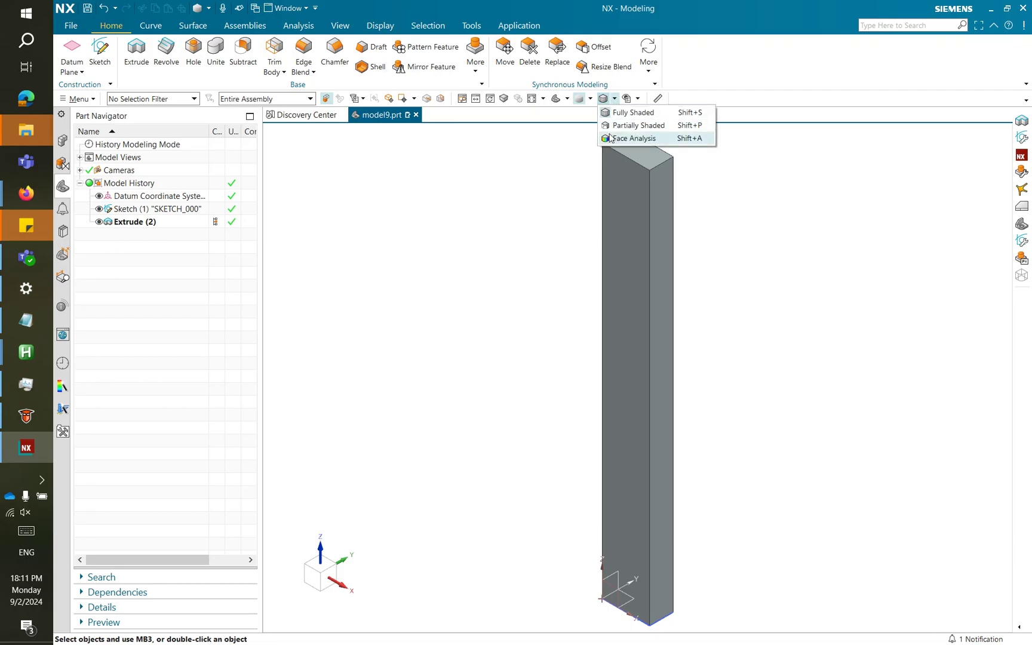
Measure the bar's top face (72 mm²) and the 100 mm distance to its bottom face
{"action": "left_click", "coordinate": [658, 100]}
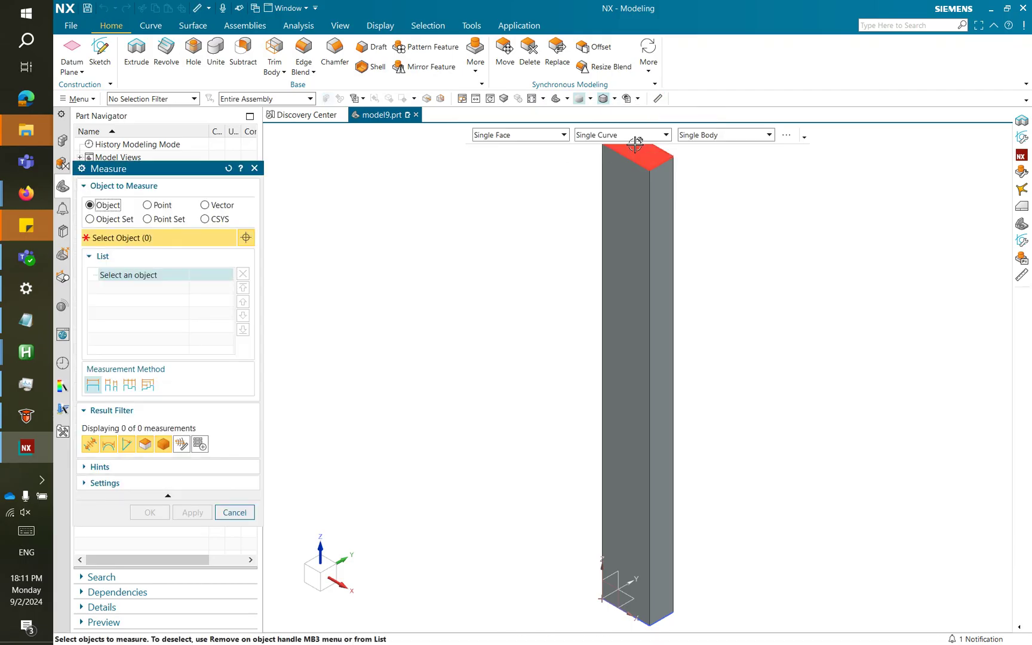
{"action": "left_click", "coordinate": [638, 155]}
{"action": "middle_click_drag", "start_coordinate": [699, 531], "coordinate": [682, 392]}
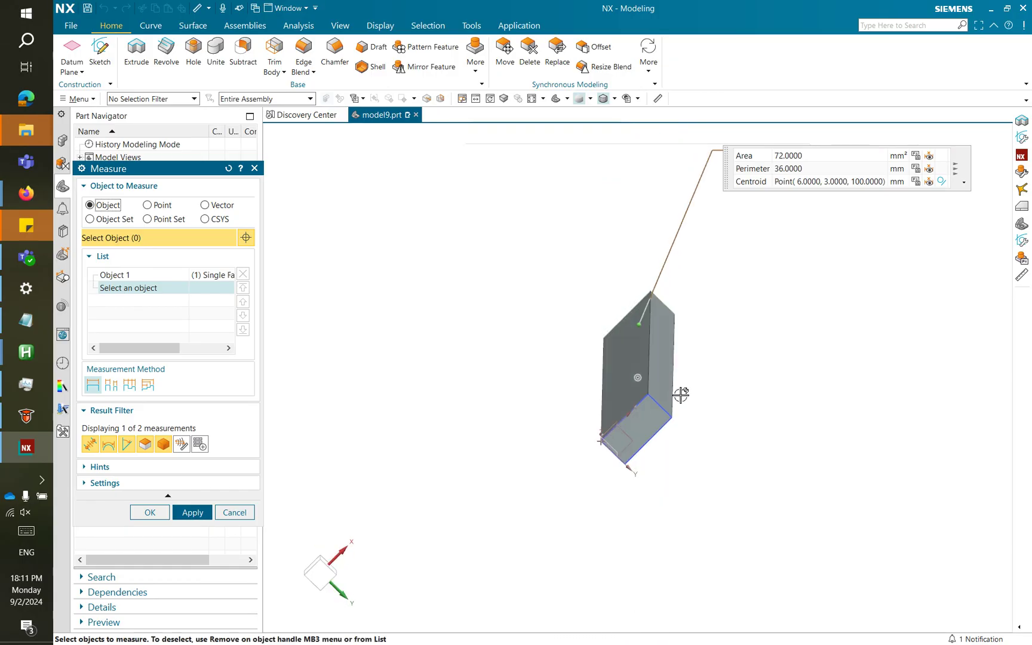
{"action": "left_click", "coordinate": [650, 436]}
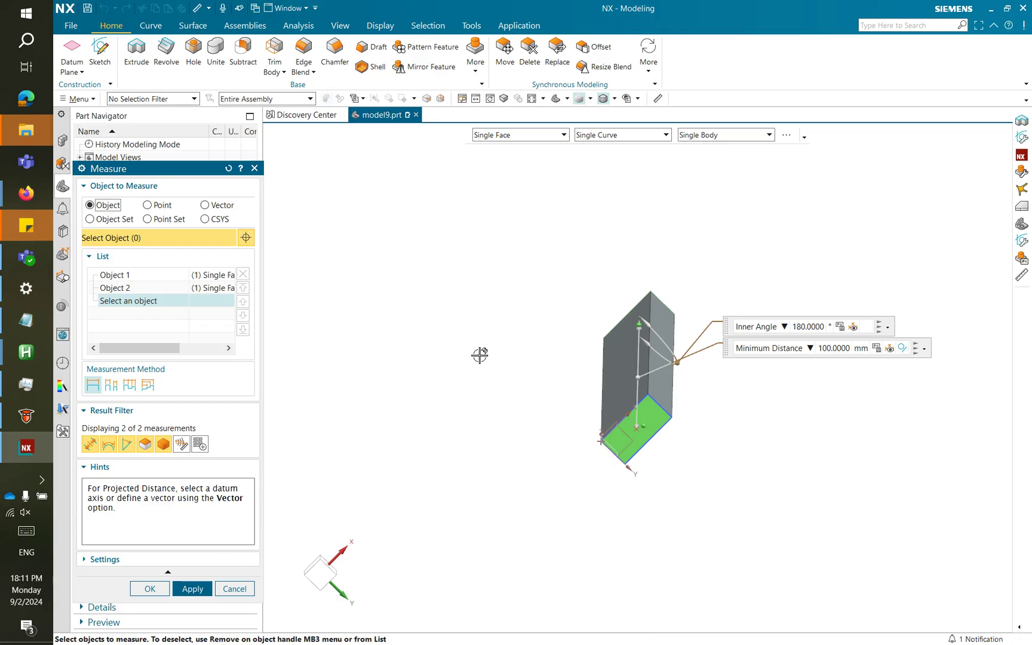
{"action": "key", "text": "Home"}
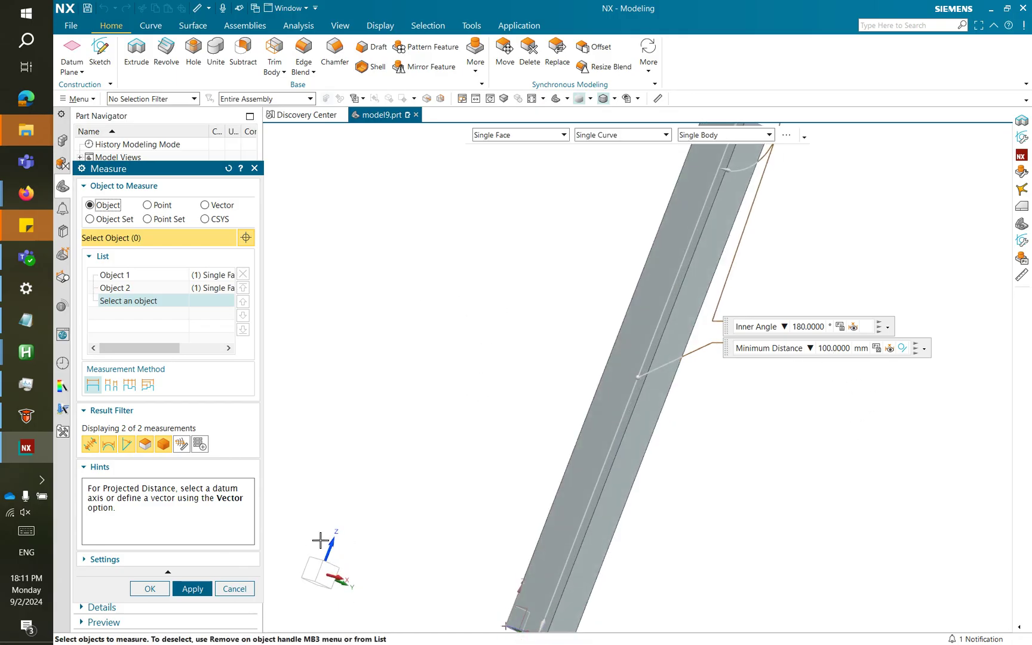
Close the measurement and rotate the view around the bar
{"action": "left_click", "coordinate": [235, 589]}
{"action": "middle_click_drag", "start_coordinate": [505, 292], "coordinate": [542, 372]}
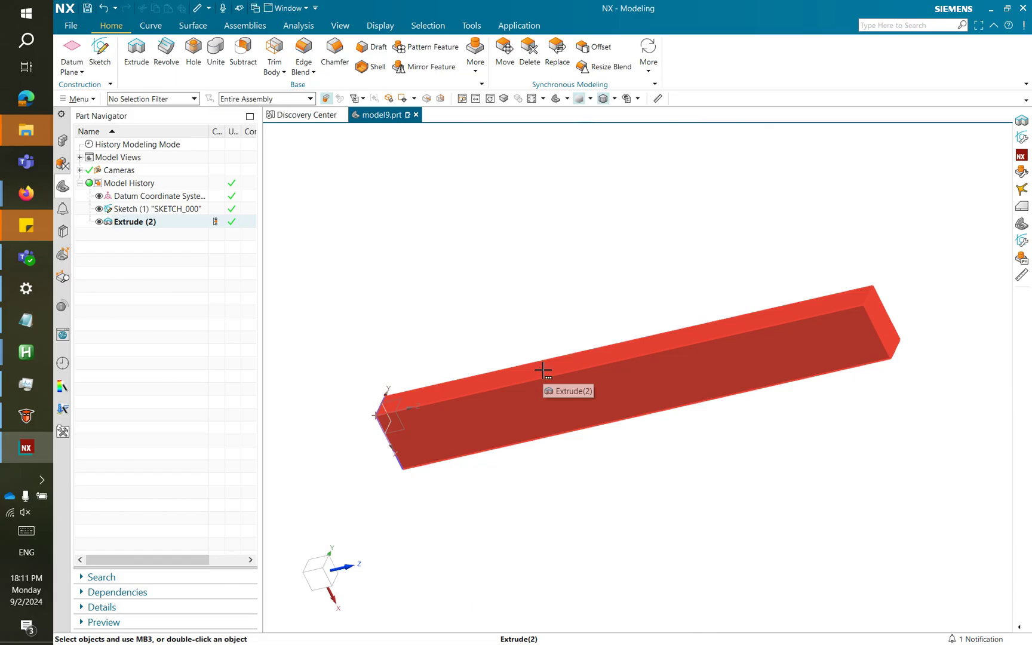
{"action": "double_click", "coordinate": [543, 371]}
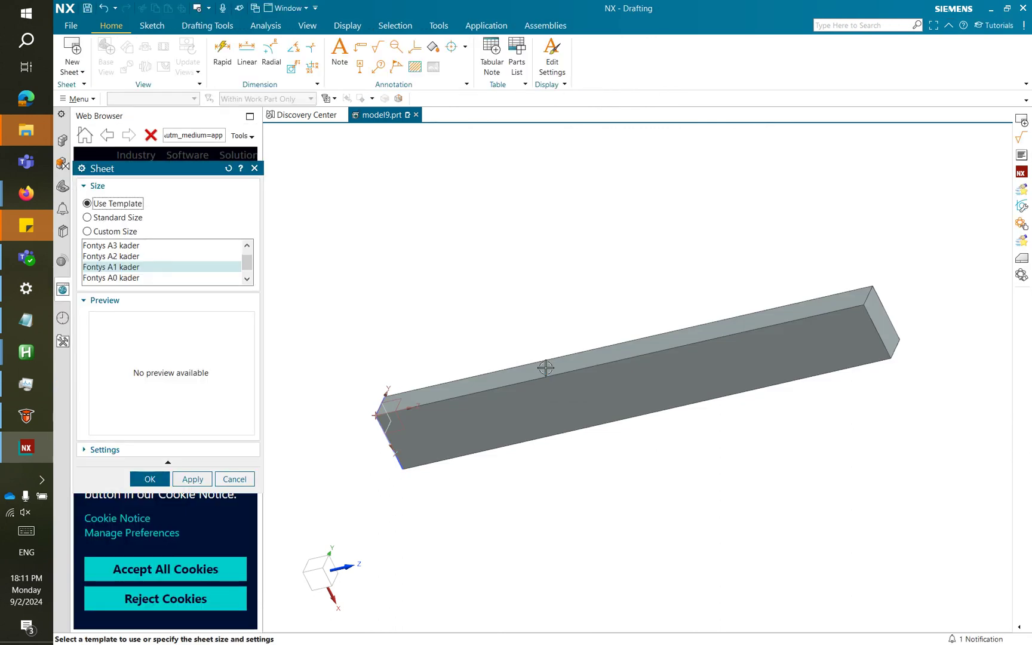
Create the Fontys A3 kader sheet with a top view and a projected view to its right
{"action": "left_click", "coordinate": [150, 250]}
{"action": "left_click", "coordinate": [151, 482]}
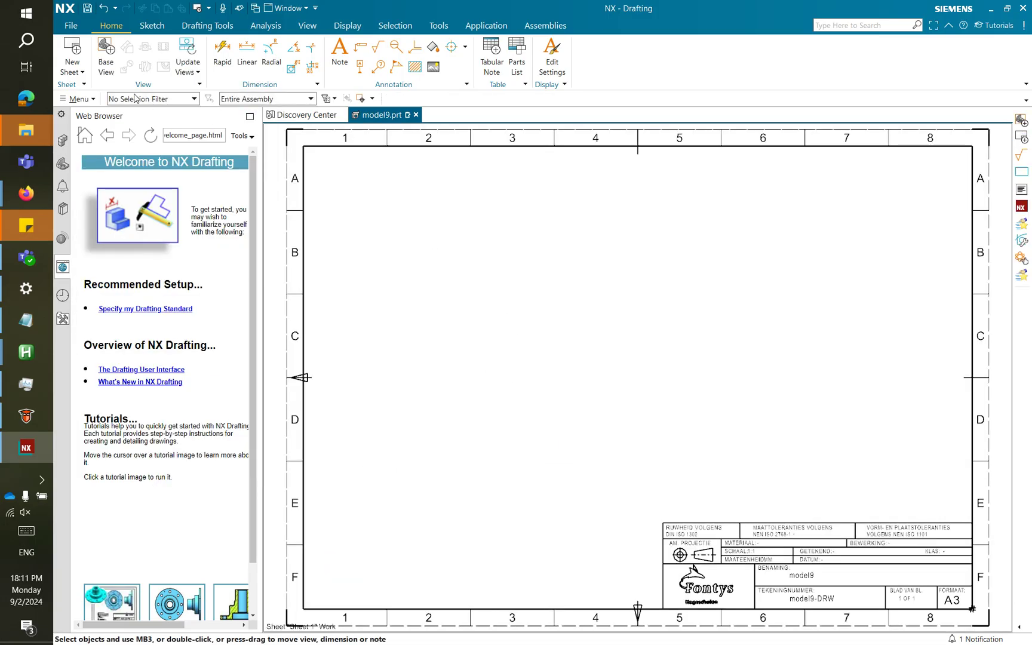
{"action": "left_click", "coordinate": [105, 55]}
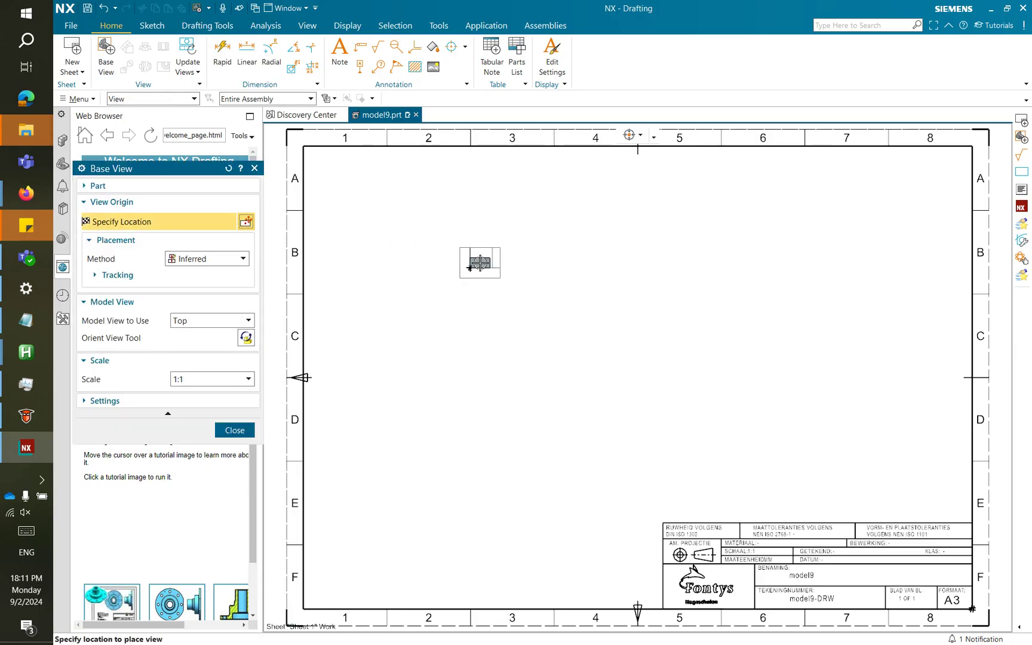
{"action": "left_click", "coordinate": [449, 257]}
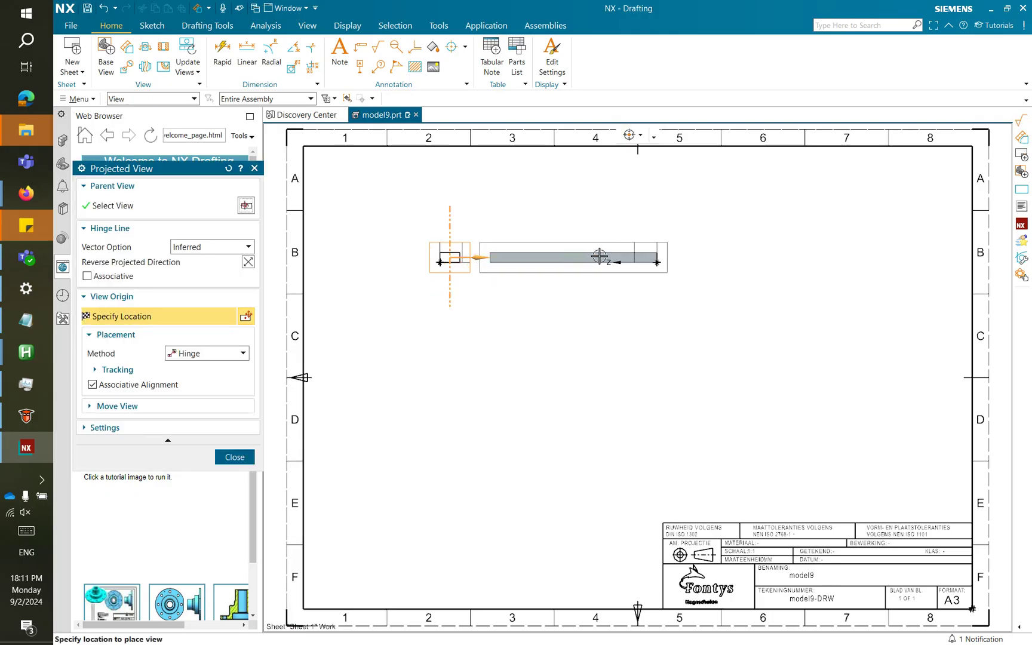
{"action": "left_click", "coordinate": [629, 257]}
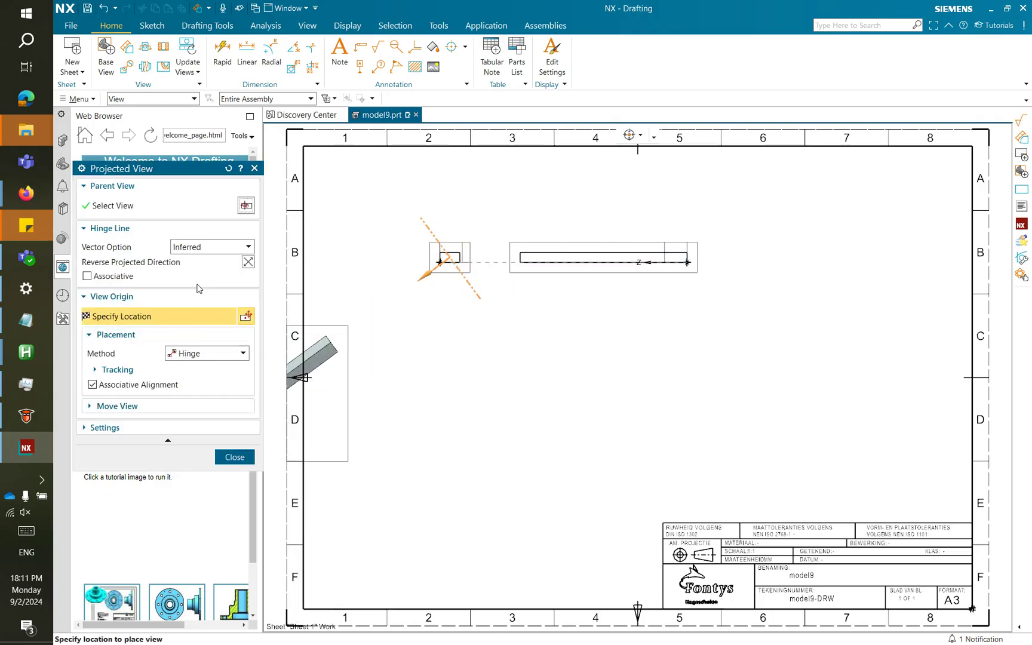
{"action": "left_click", "coordinate": [255, 169]}
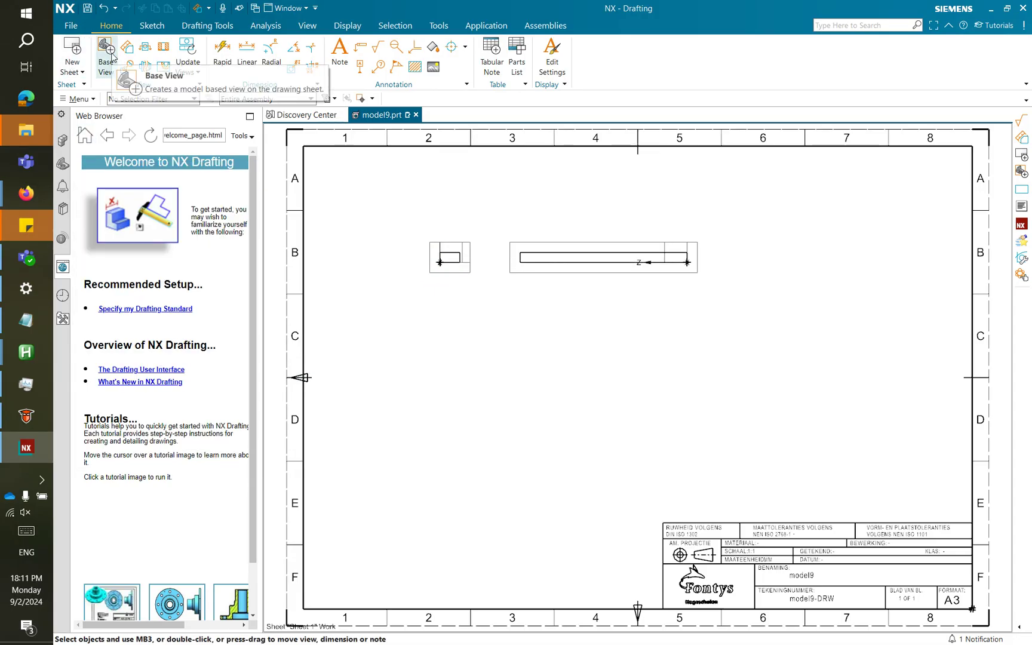
Add an Isometric base view near the sheet's right border, without projected views
{"action": "left_click", "coordinate": [113, 58]}
{"action": "left_click", "coordinate": [221, 338]}
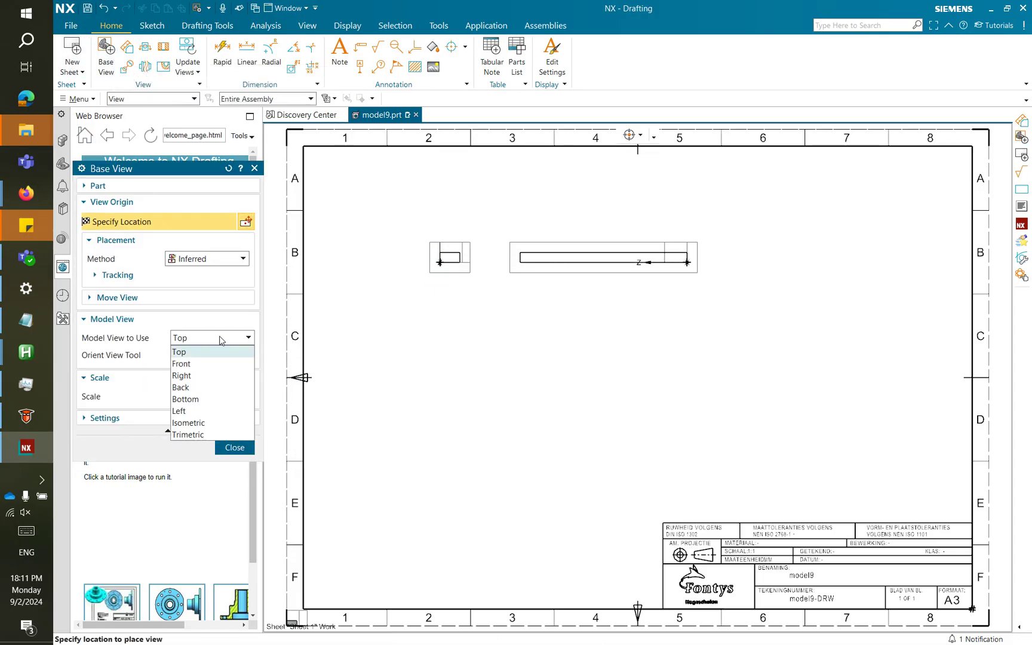
{"action": "left_click", "coordinate": [200, 423]}
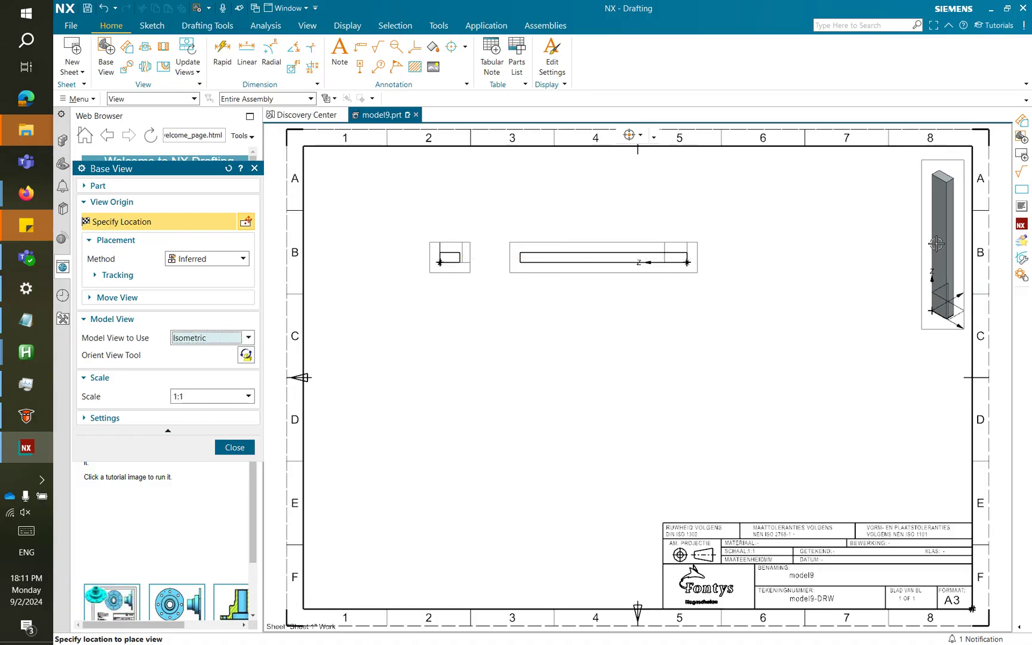
{"action": "left_click", "coordinate": [907, 258]}
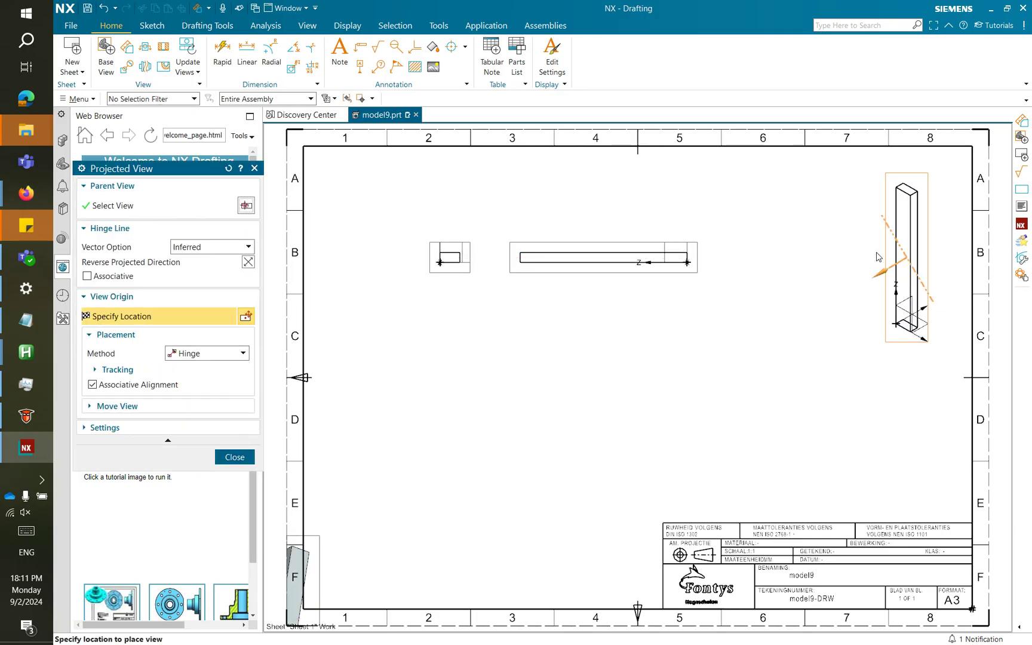
{"action": "key", "text": "Escape"}
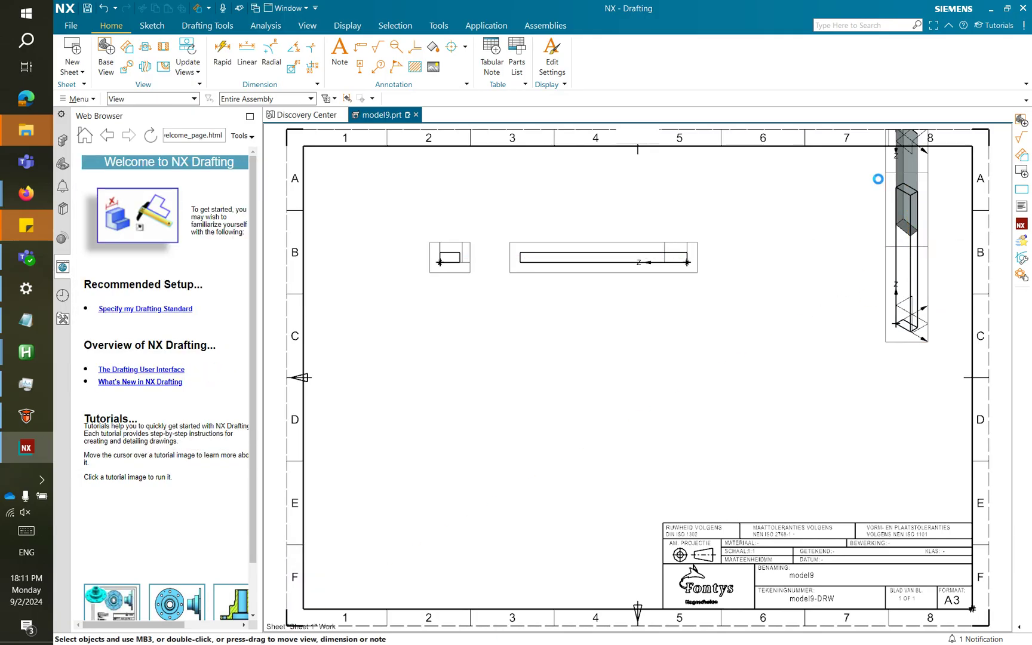
{"action": "left_click", "coordinate": [883, 190]}
Set the isometric view's Shading rendering style to Fully Shaded
{"action": "right_click", "coordinate": [883, 190]}
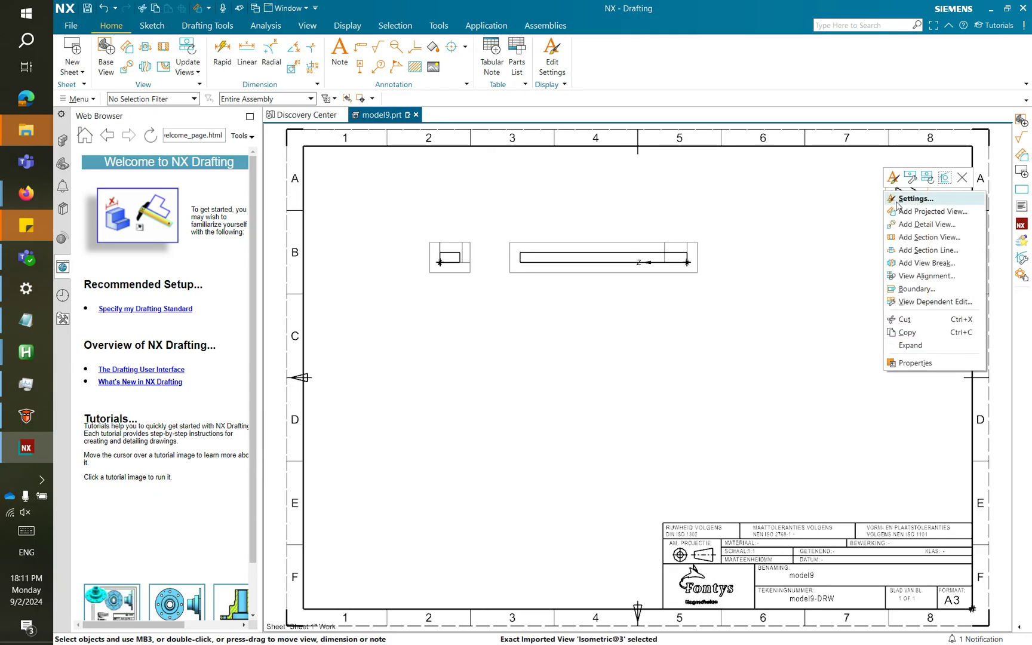
{"action": "left_click", "coordinate": [914, 198]}
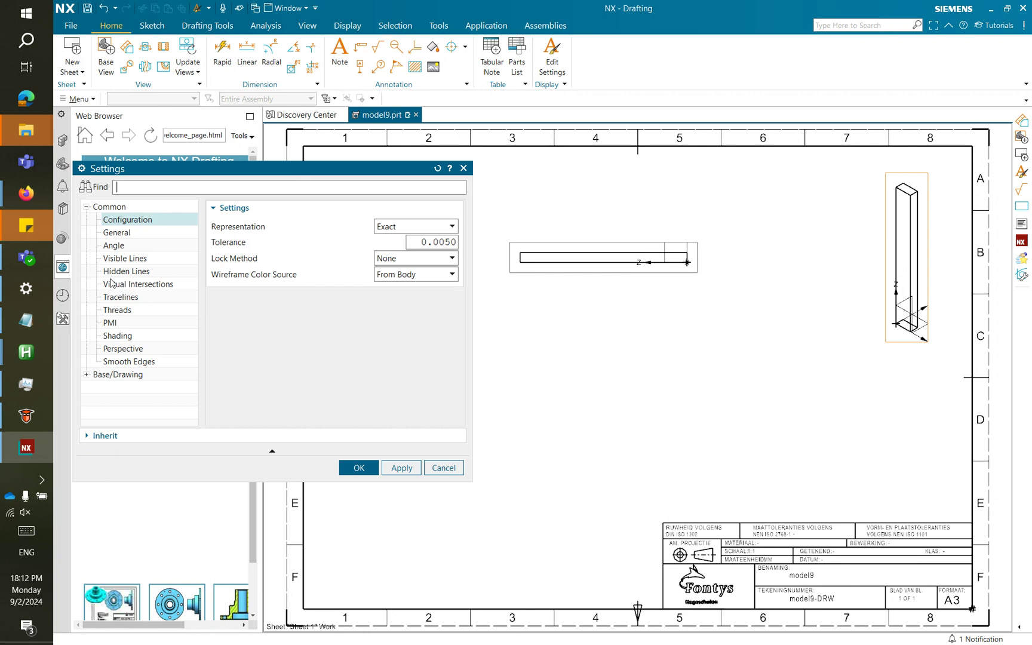
{"action": "left_click", "coordinate": [118, 337]}
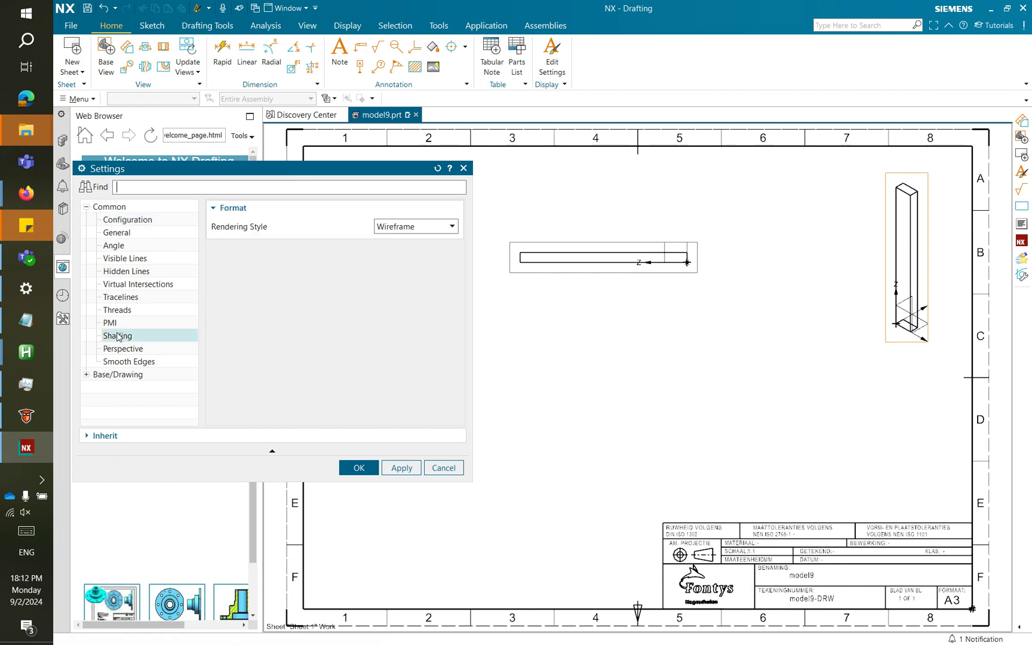
{"action": "left_click", "coordinate": [429, 228]}
{"action": "left_click", "coordinate": [418, 238]}
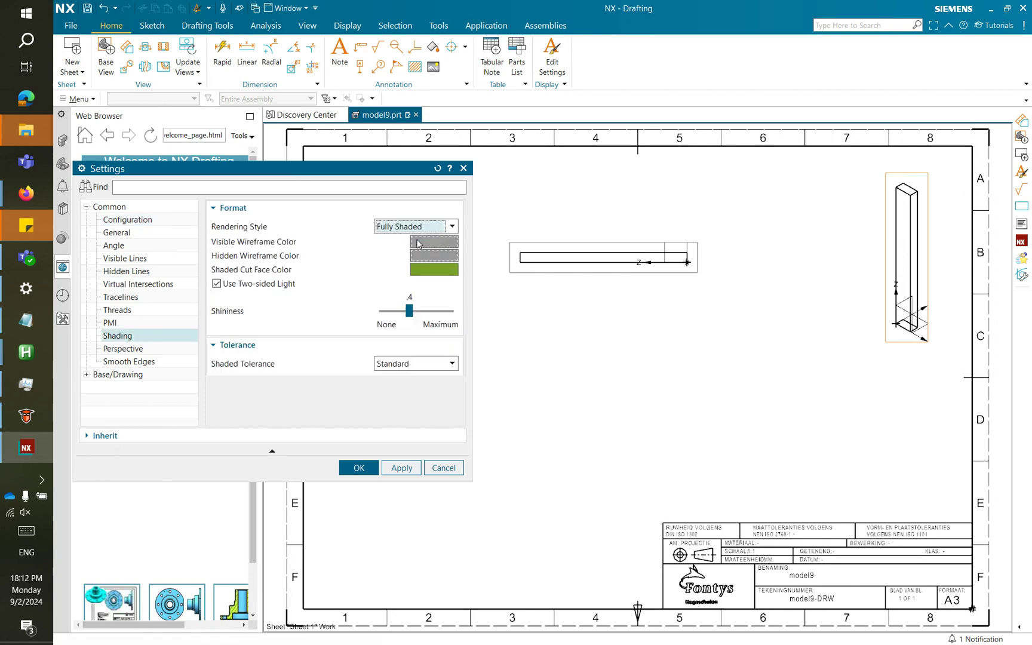
{"action": "left_click", "coordinate": [357, 468]}
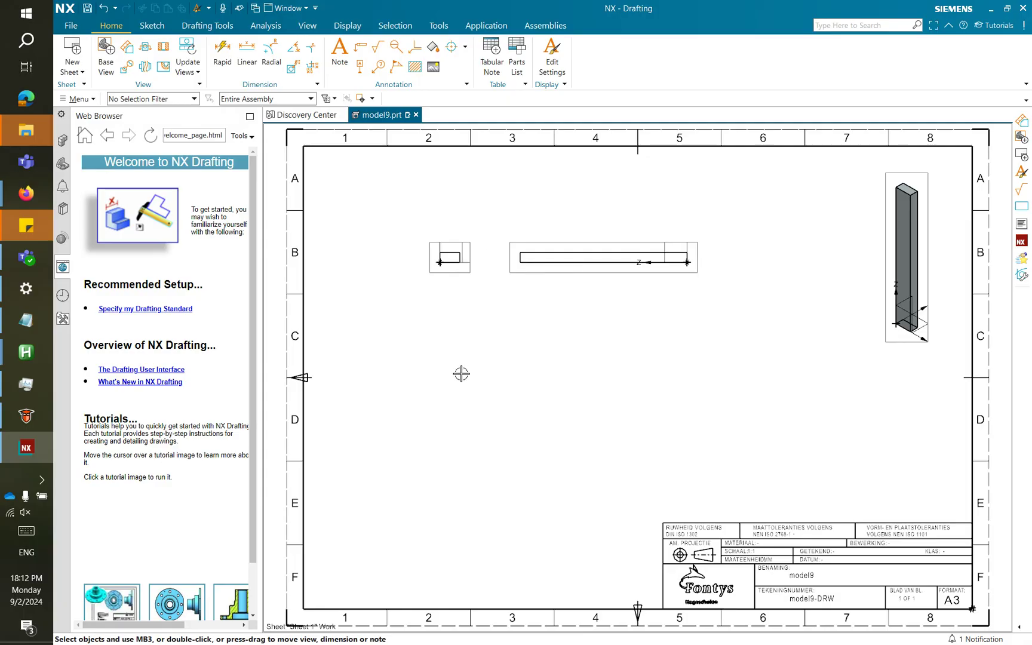
Return to Modeling, save model9 despite the CGM warning, and close the part
{"action": "key", "text": "ctrl+m"}
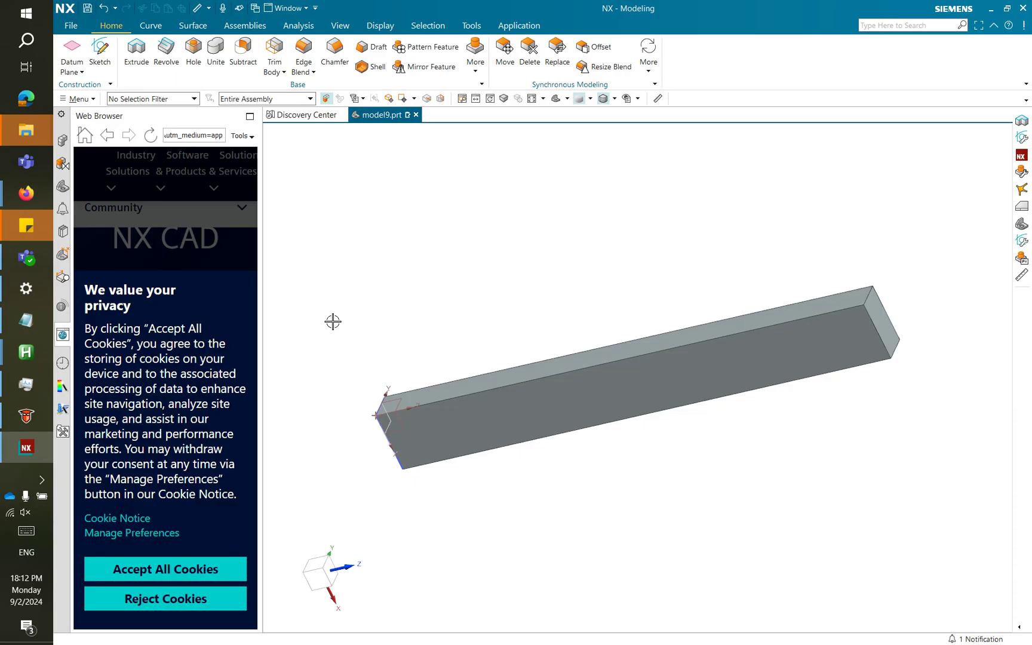
{"action": "left_click", "coordinate": [87, 11]}
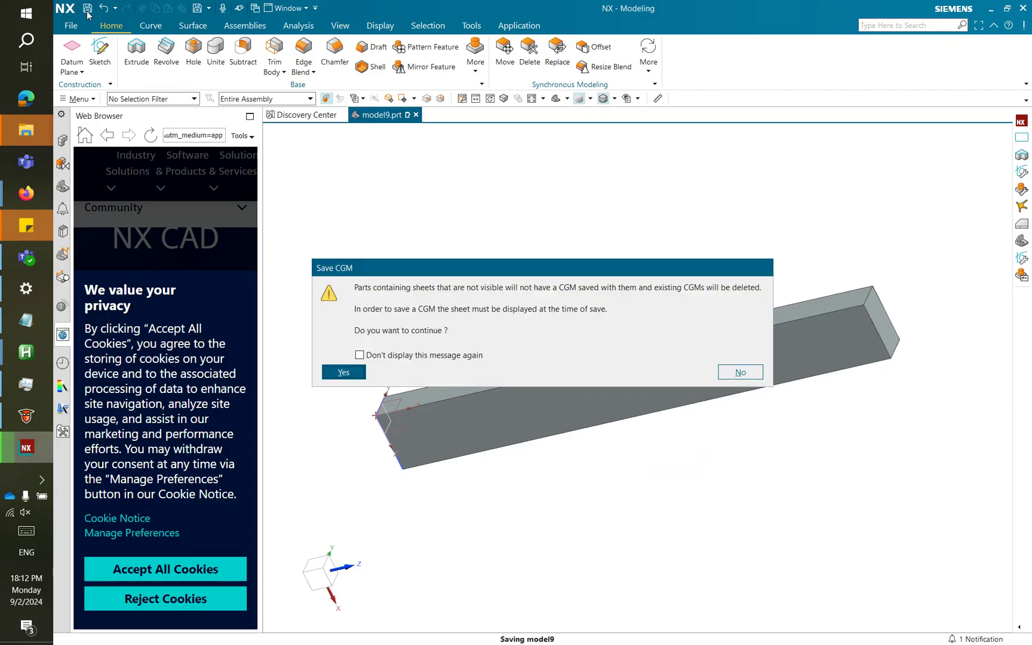
{"action": "left_click", "coordinate": [336, 371]}
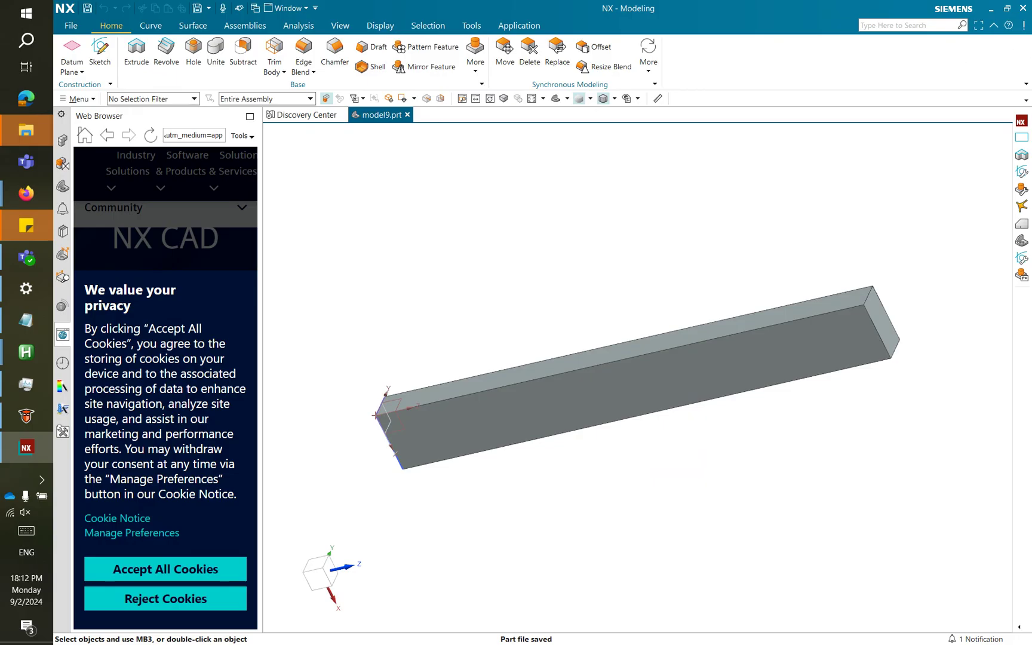
{"action": "key", "text": "ctrl+F4"}
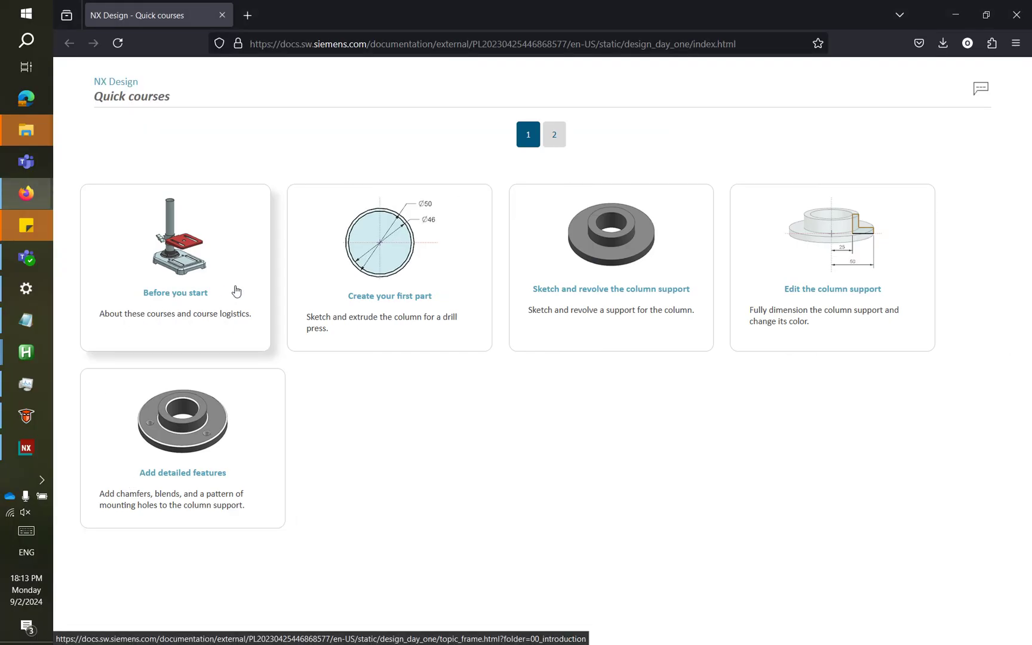
Browse the quick courses, view Create your first part's Create a new part file steps, then minimize Firefox
{"action": "left_click", "coordinate": [554, 137]}
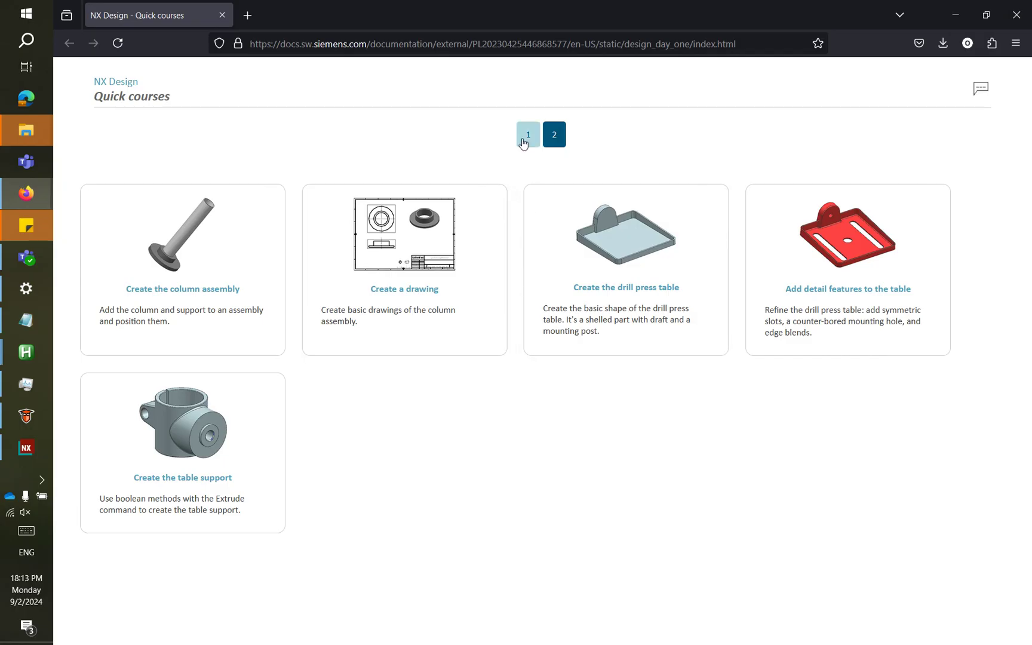
{"action": "left_click", "coordinate": [528, 135]}
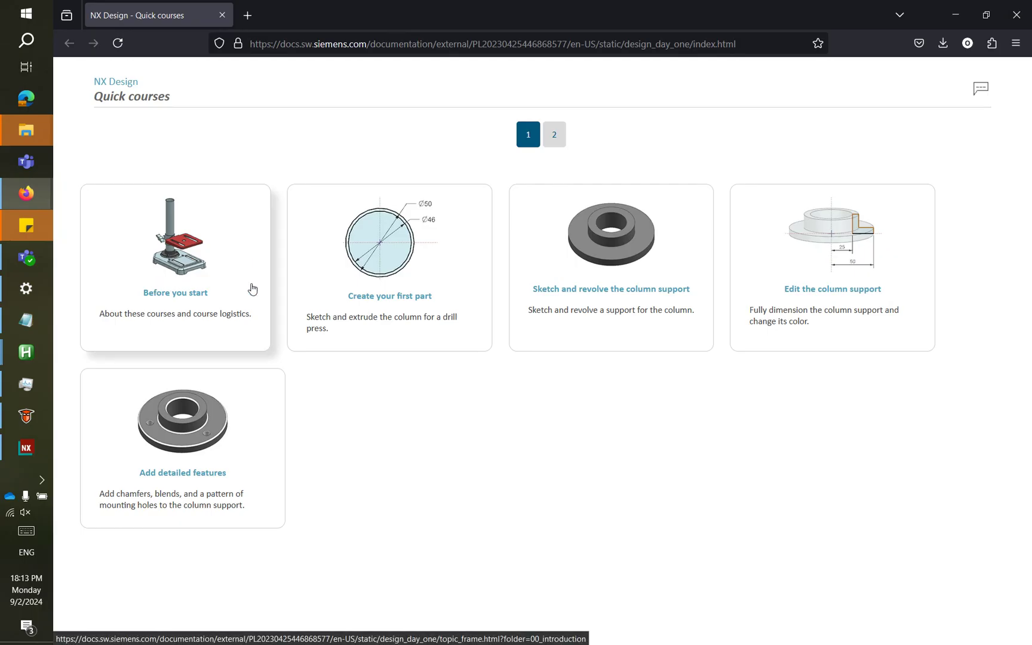
{"action": "left_click", "coordinate": [348, 270]}
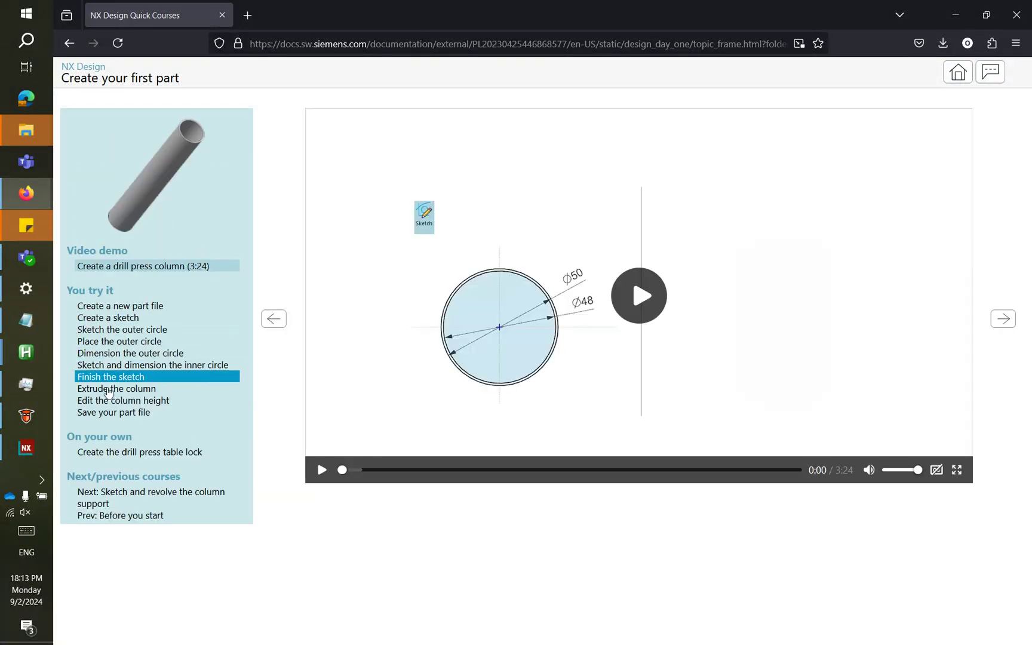
{"action": "left_click", "coordinate": [89, 307]}
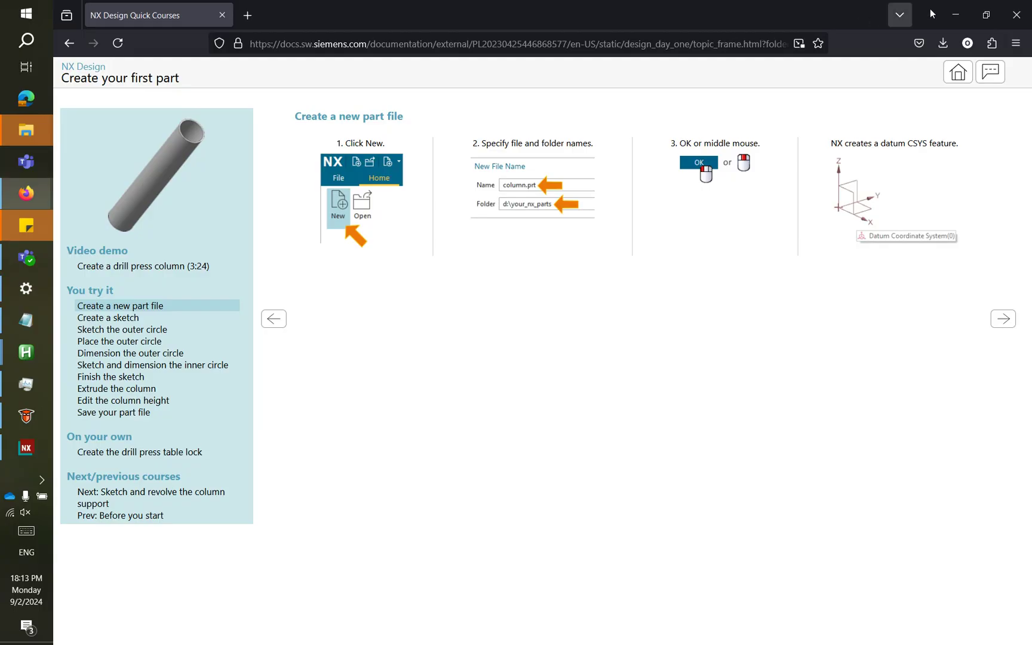
{"action": "left_click", "coordinate": [956, 17]}
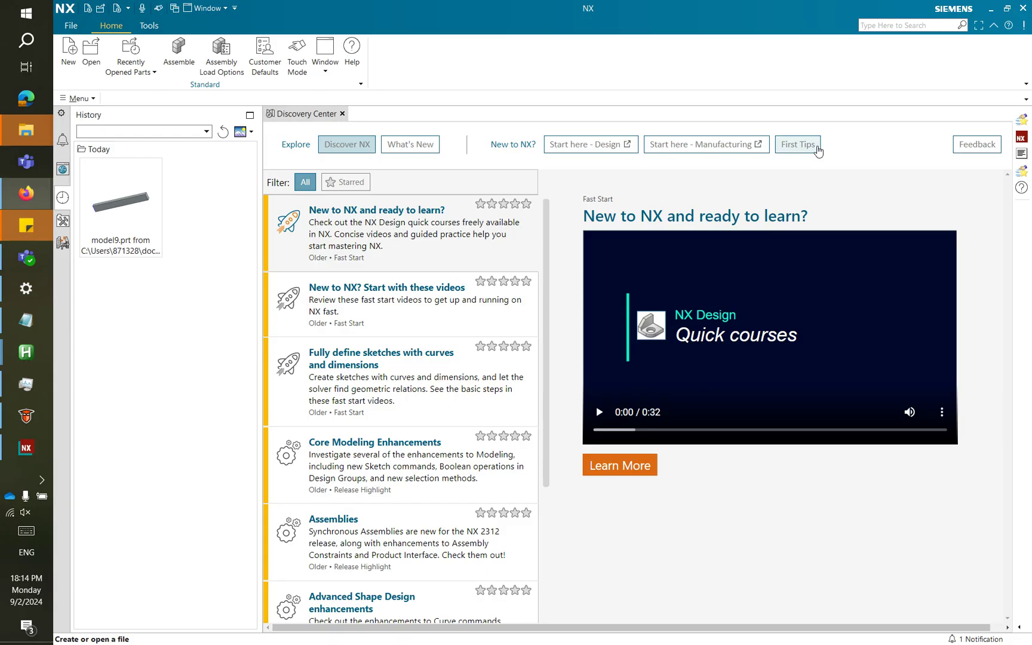
Open First Tips and read the Viewing a model, Dialog boxes and Screen layout tips
{"action": "left_click", "coordinate": [810, 150]}
{"action": "left_click", "coordinate": [810, 150]}
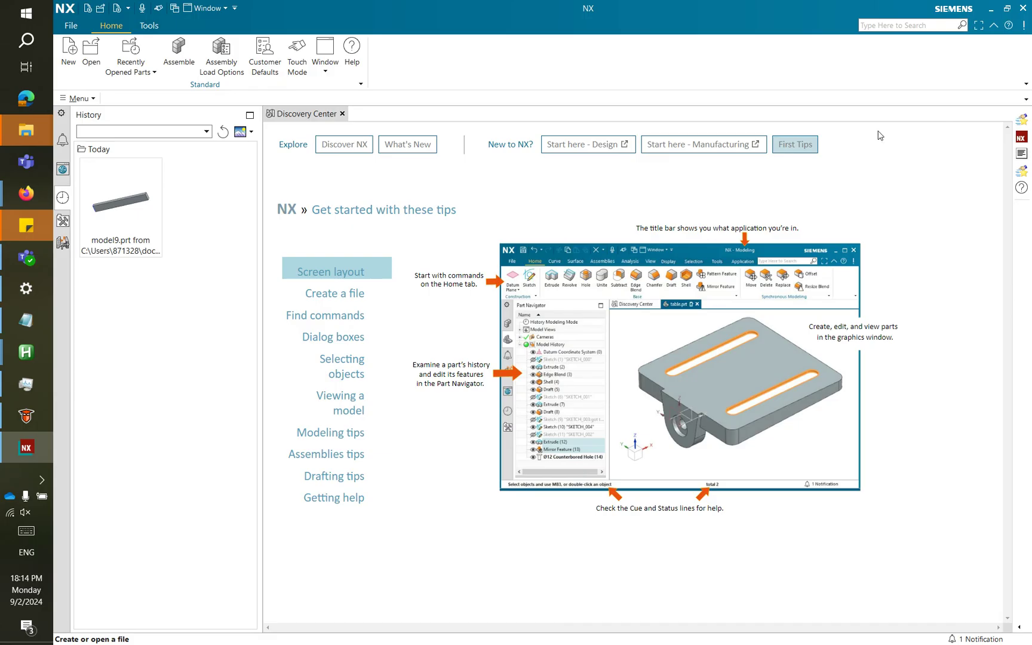
{"action": "left_click", "coordinate": [355, 412]}
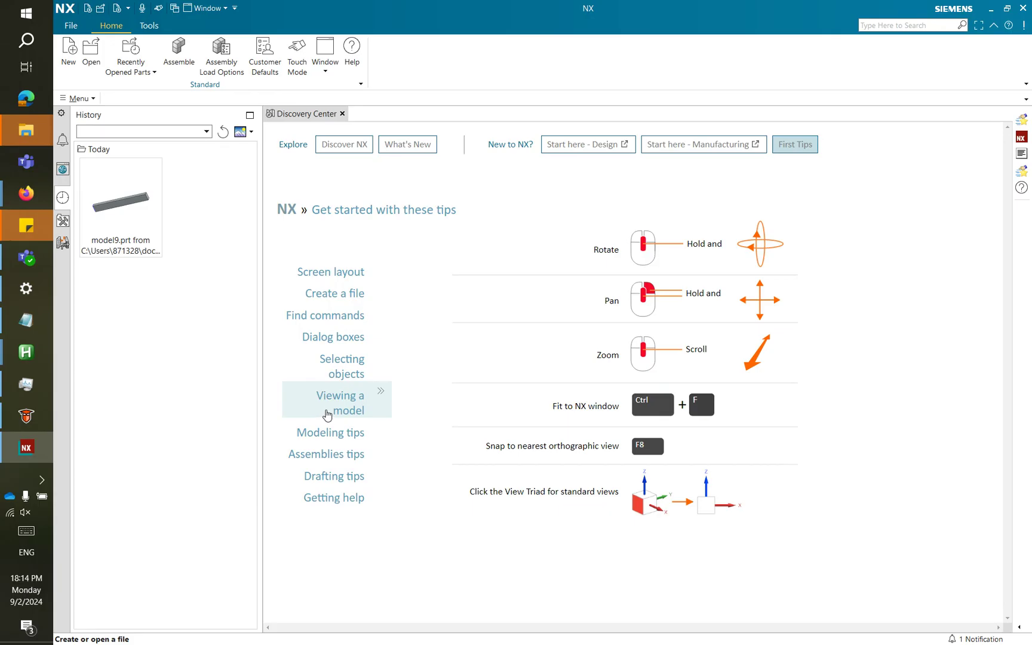
{"action": "left_click", "coordinate": [335, 338]}
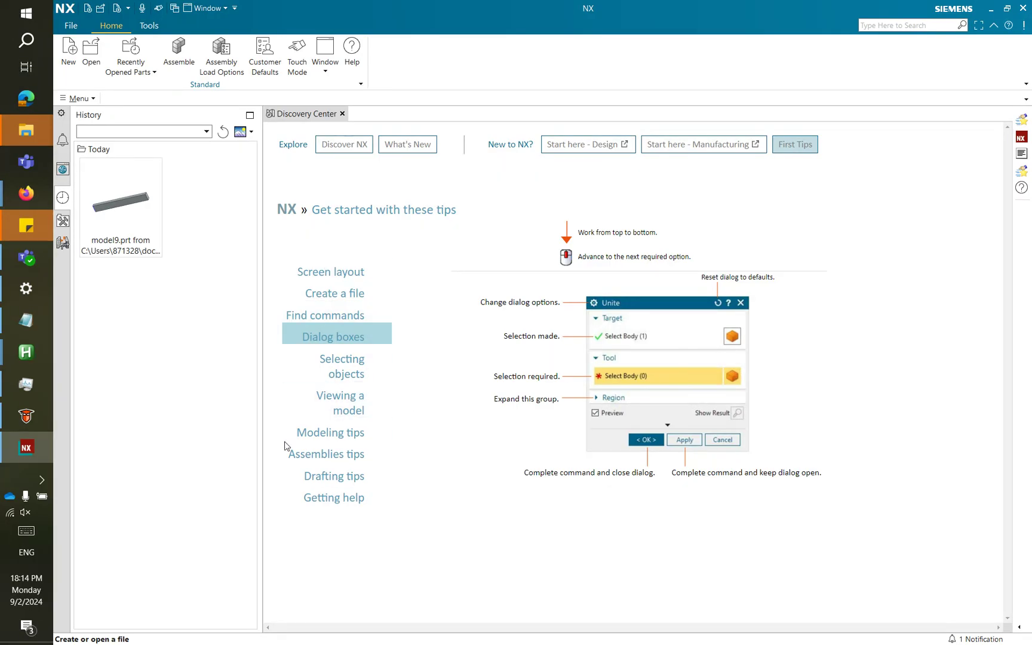
{"action": "left_click", "coordinate": [340, 276]}
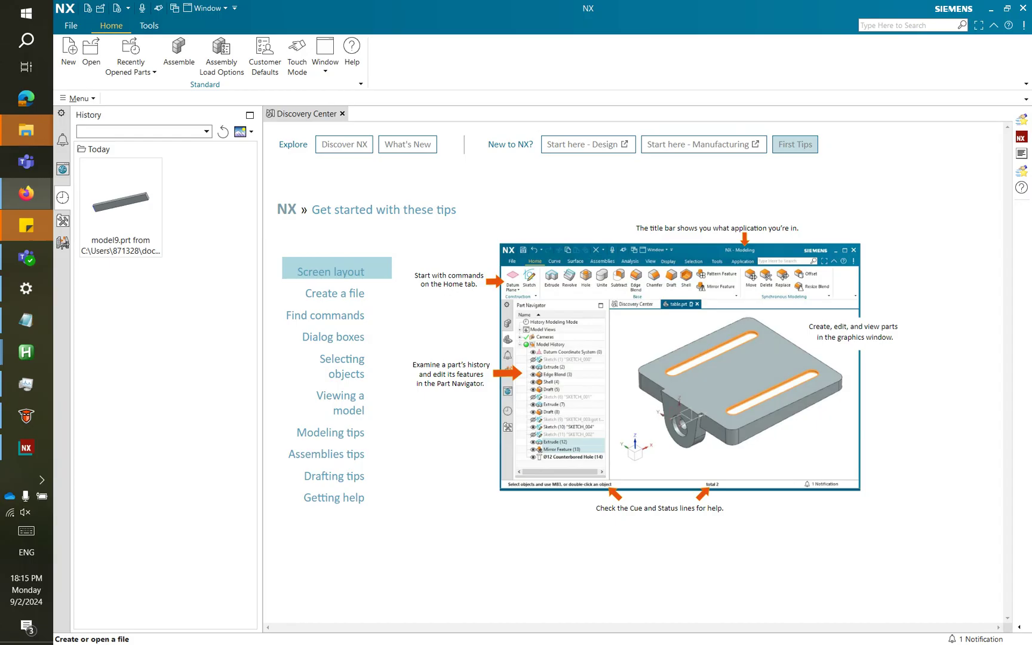
Restore the Fontys NX2312 Install Script Status window from the taskbar
{"action": "left_click", "coordinate": [26, 352]}
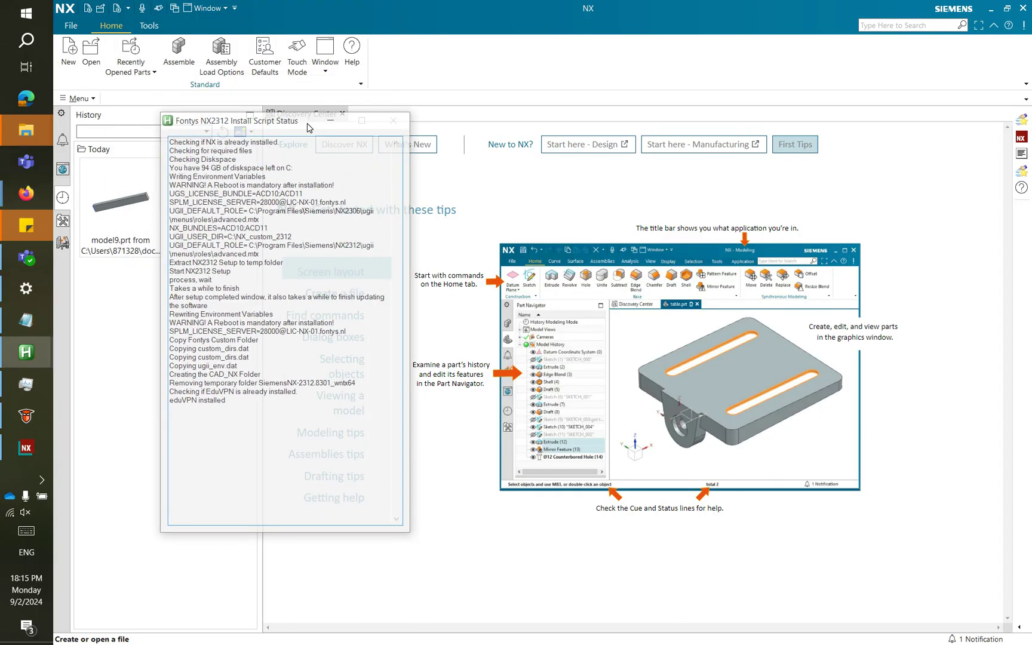